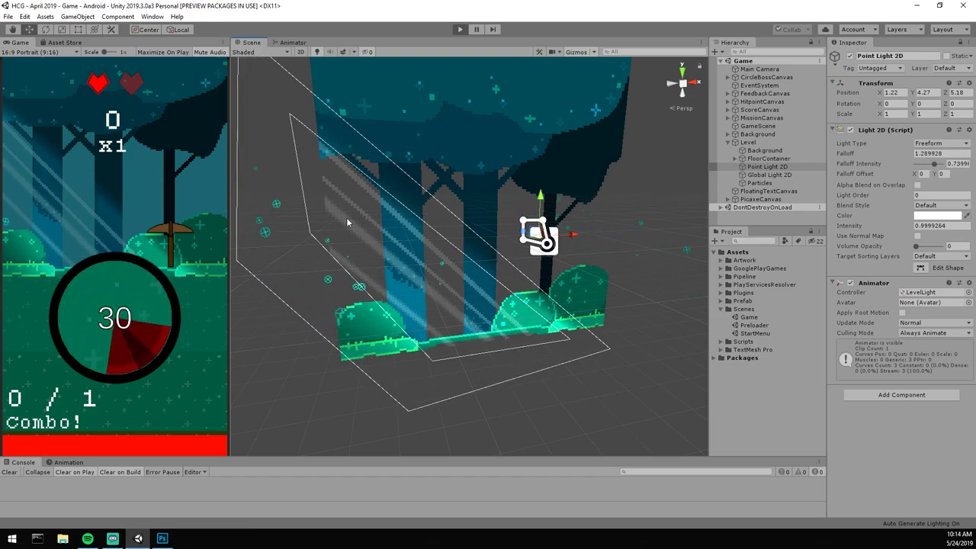
Step: Move the Point Light 2D freely around the forest level to preview how it lights the artwork
middle_click_drag(473, 189, 526, 246)
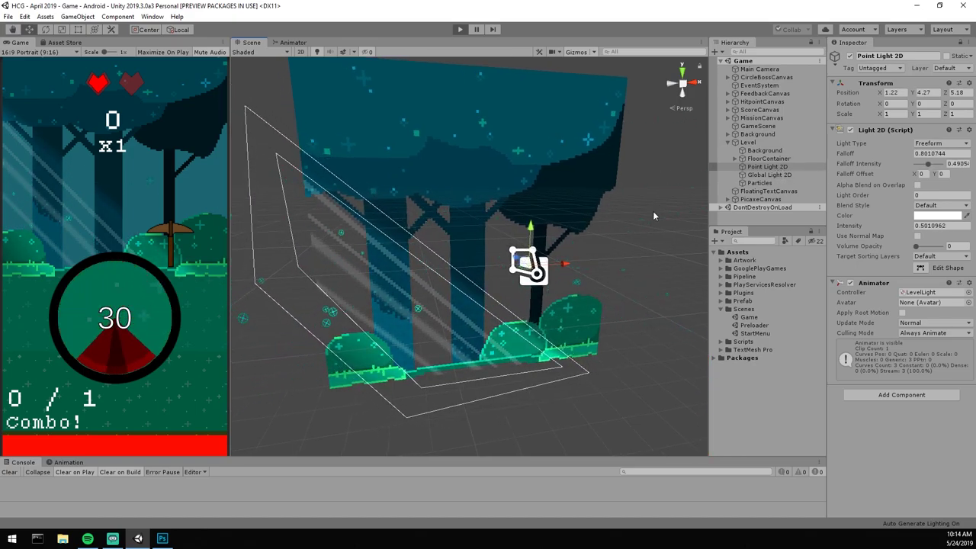
left_click_drag(525, 259, 561, 208)
middle_click_drag(598, 197, 460, 270)
left_click_drag(480, 256, 578, 241)
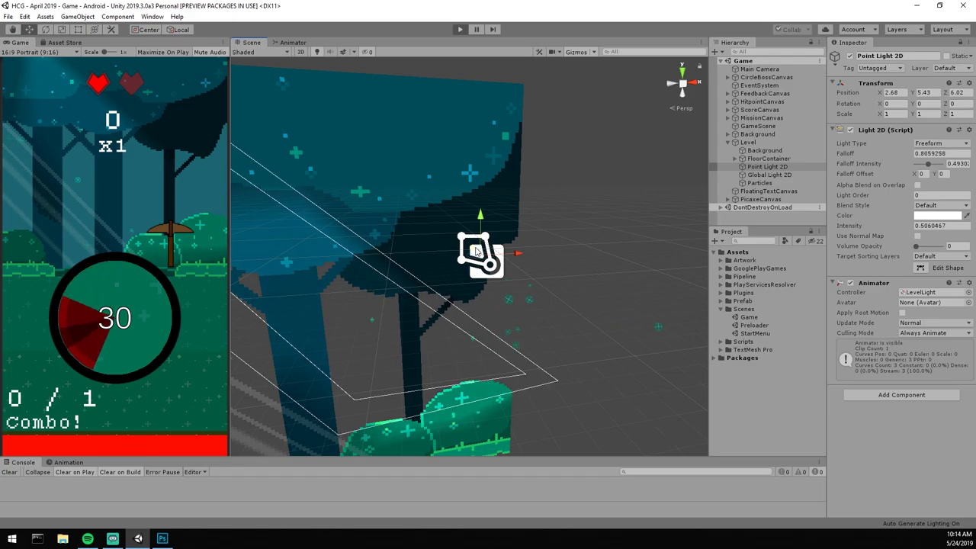
scroll(475, 251, "down", 2)
left_click_drag(476, 252, 554, 275, "alt")
scroll(567, 279, "down", 3)
middle_click_drag(532, 260, 544, 243)
left_click_drag(545, 238, 517, 287)
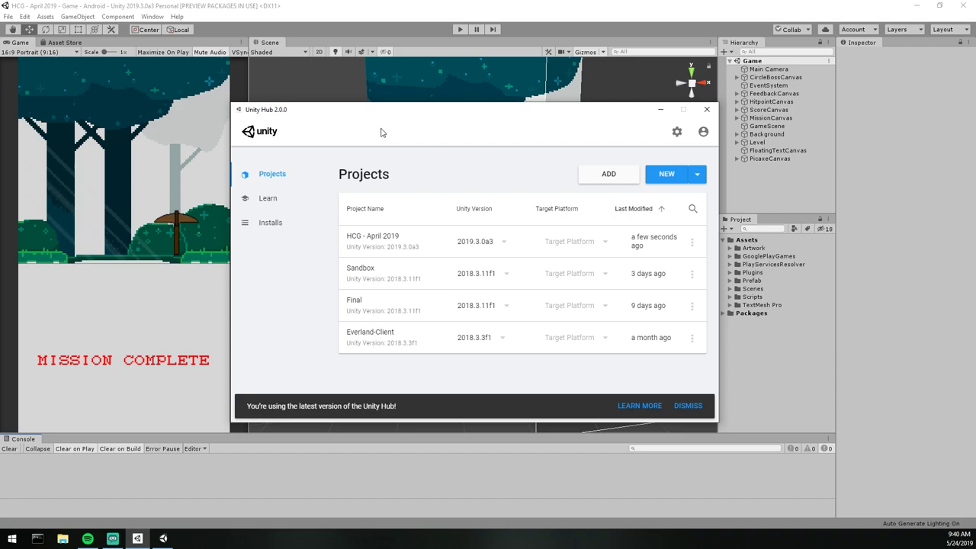
Step: Check the installed Unity versions in Unity Hub, then close the Hub window
left_click(261, 226)
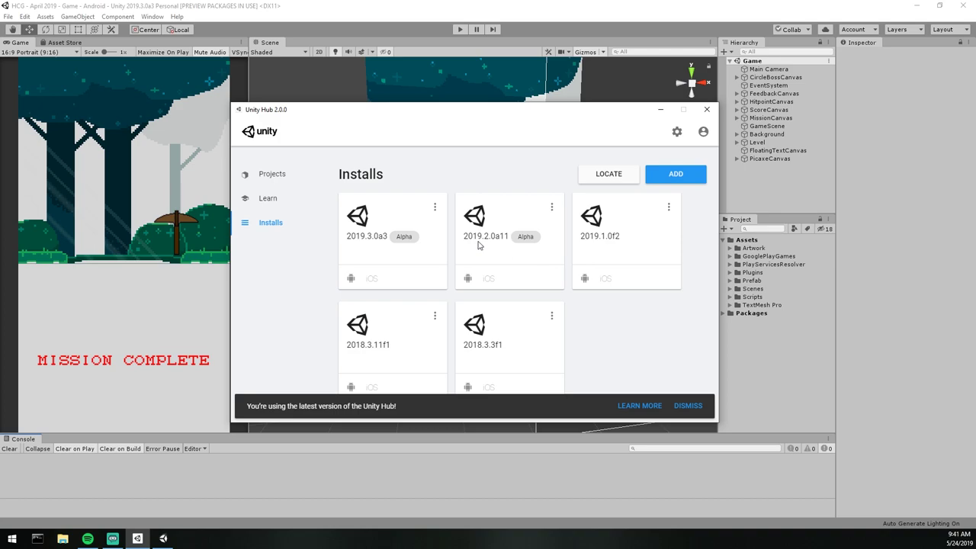
left_click(272, 174)
left_click(707, 109)
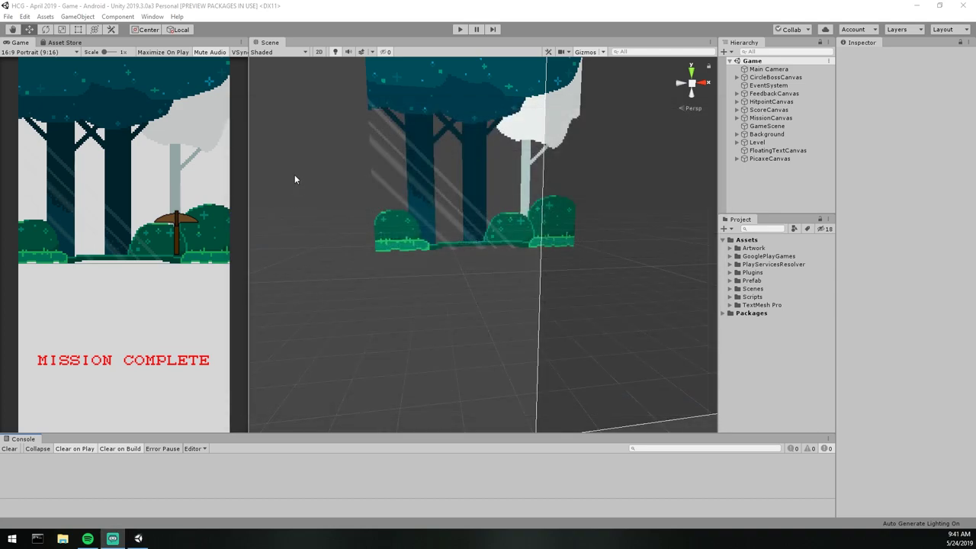
Step: Open the Package Manager, list all packages and search for "light"
scroll(430, 220, "down", 5)
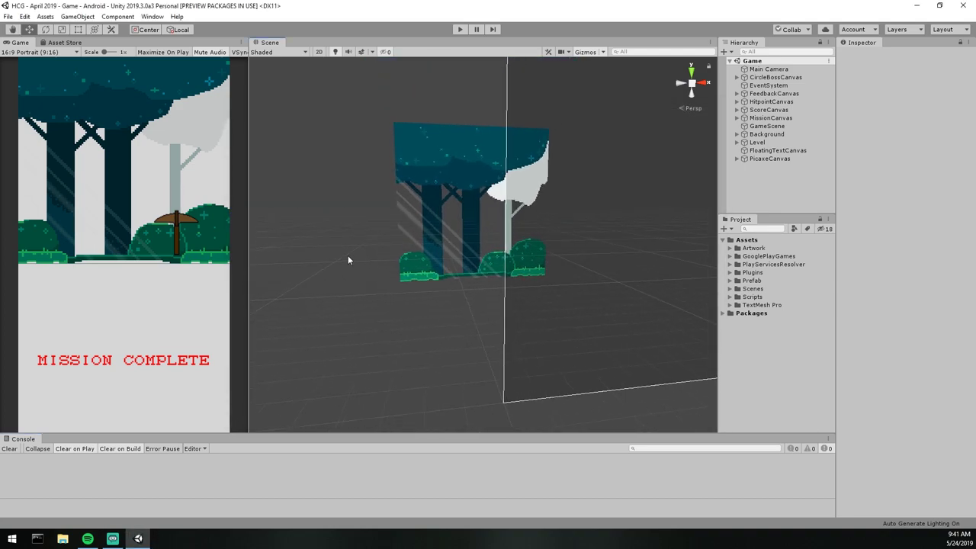
scroll(520, 223, "down", 3)
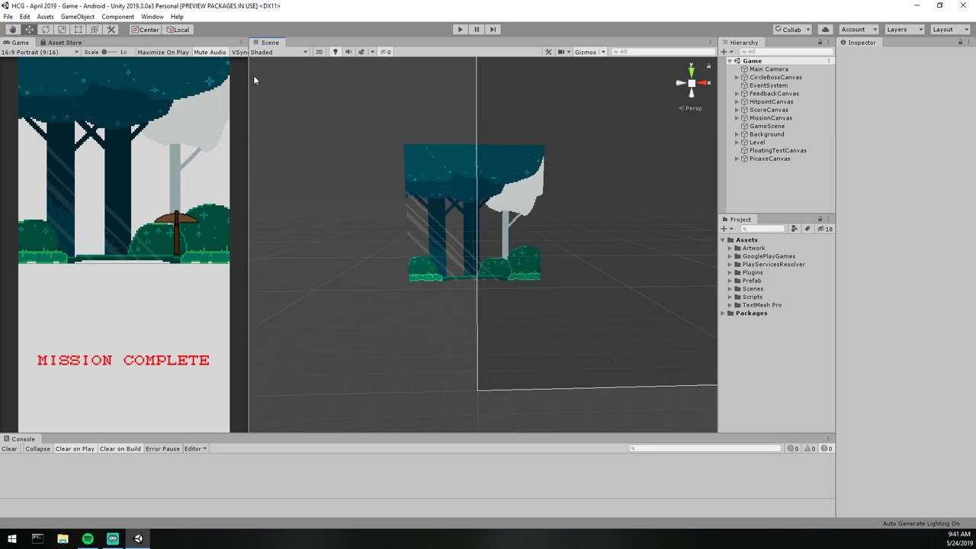
middle_click_drag(474, 234, 474, 221)
left_click(152, 16)
left_click(209, 91)
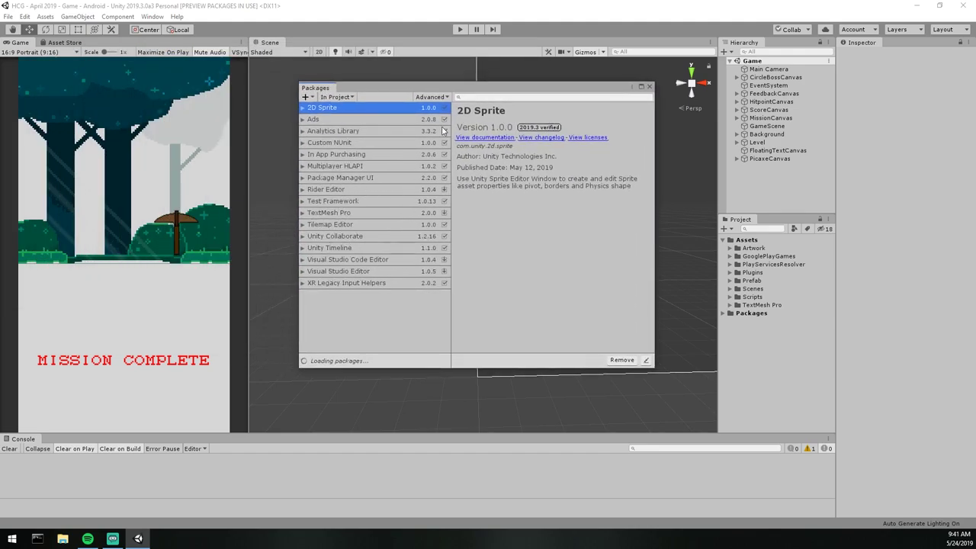
left_click(337, 97)
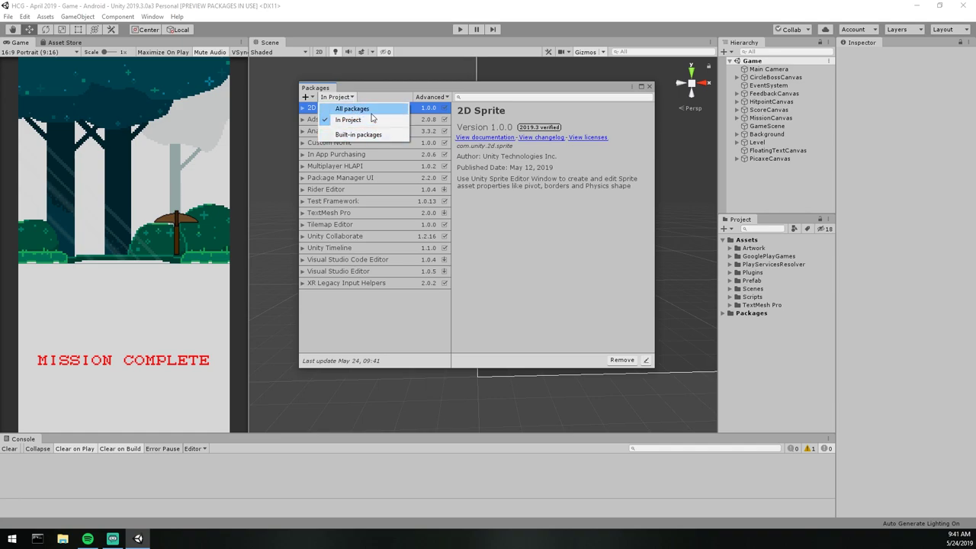
left_click(369, 111)
left_click(476, 97)
type("light")
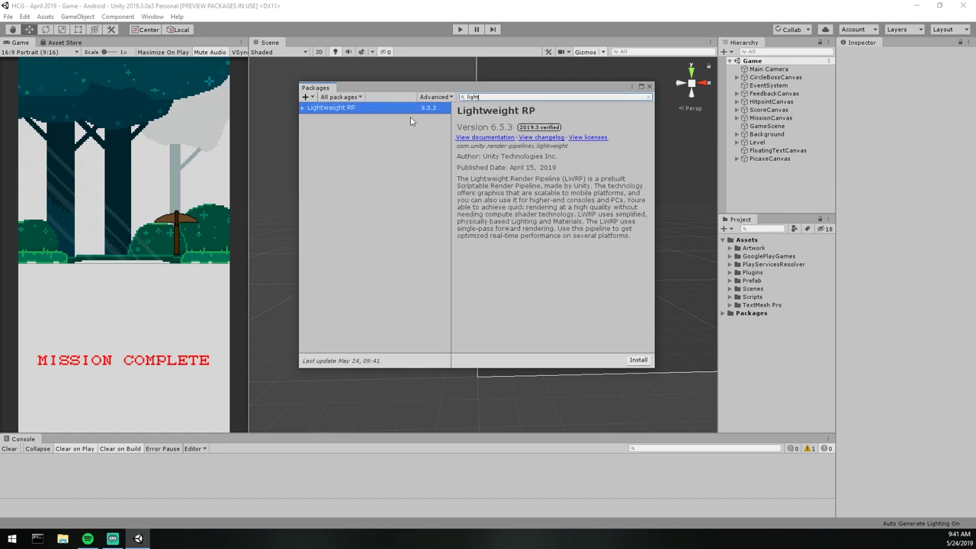
Step: Install version 6.7.1 of the Lightweight RP package
left_click(303, 109)
left_click(408, 120)
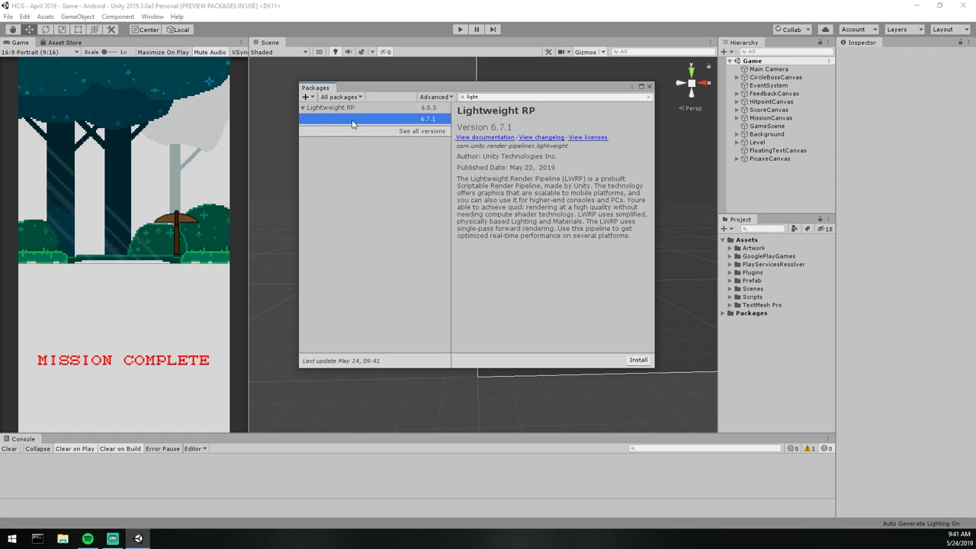
left_click(428, 112)
left_click(426, 120)
left_click(637, 360)
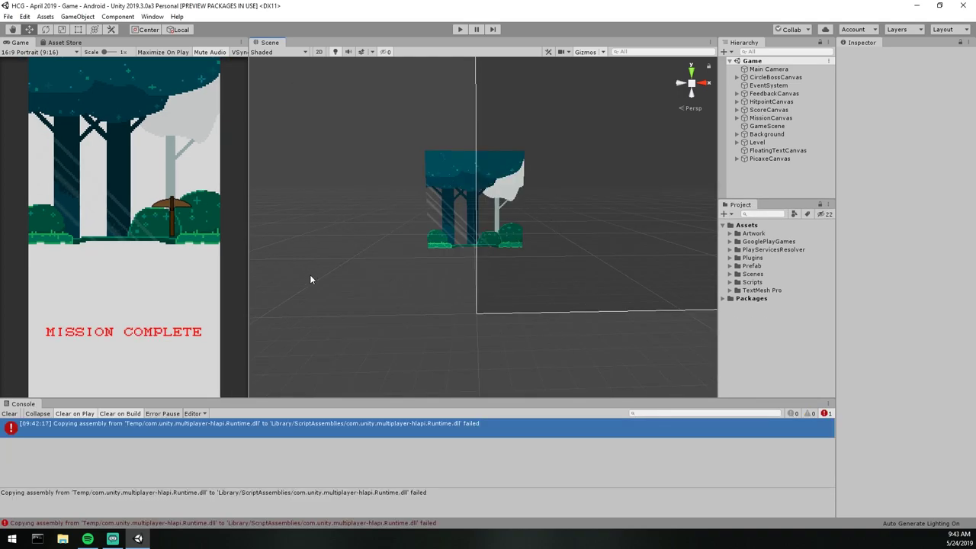
Step: Try to run the Game scene in play mode
middle_click_drag(413, 330, 410, 340)
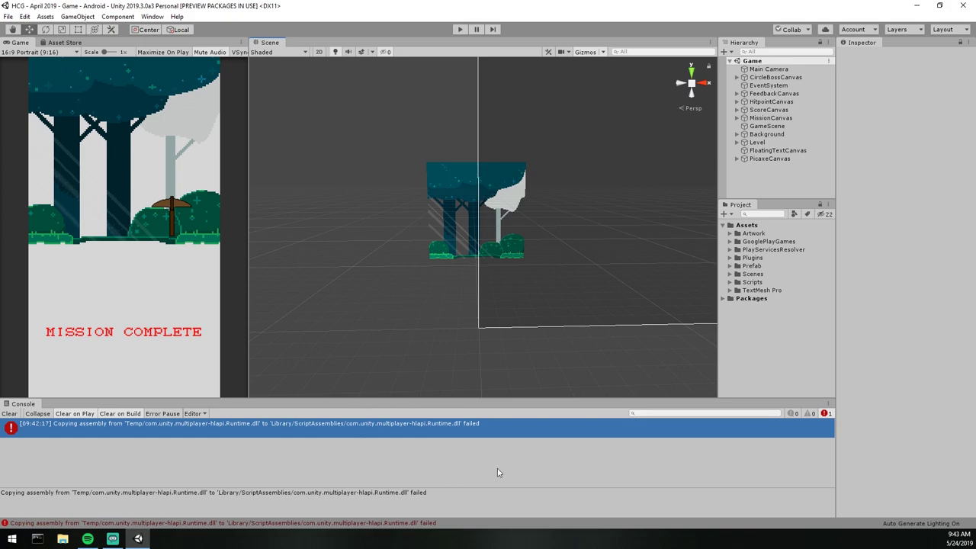
right_click_drag(308, 301, 315, 323)
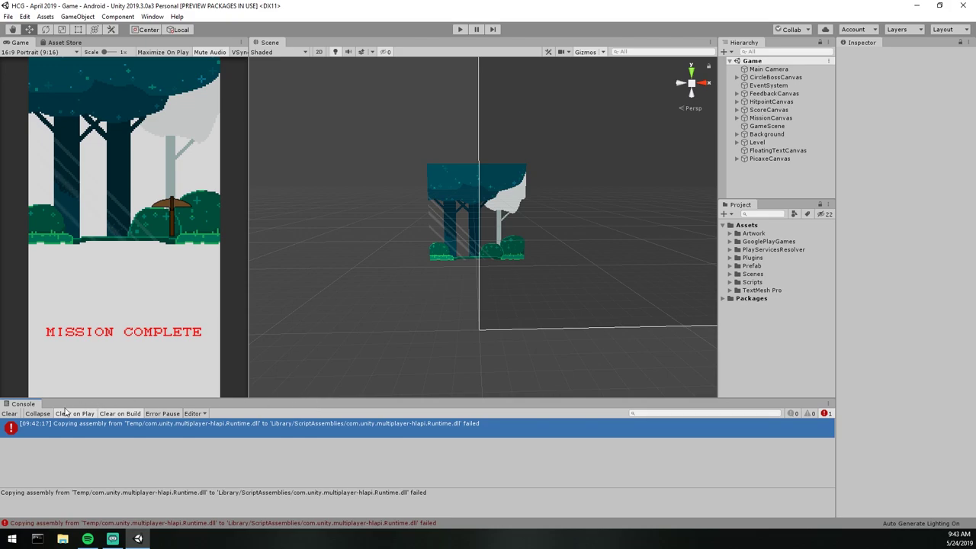
left_click(460, 29)
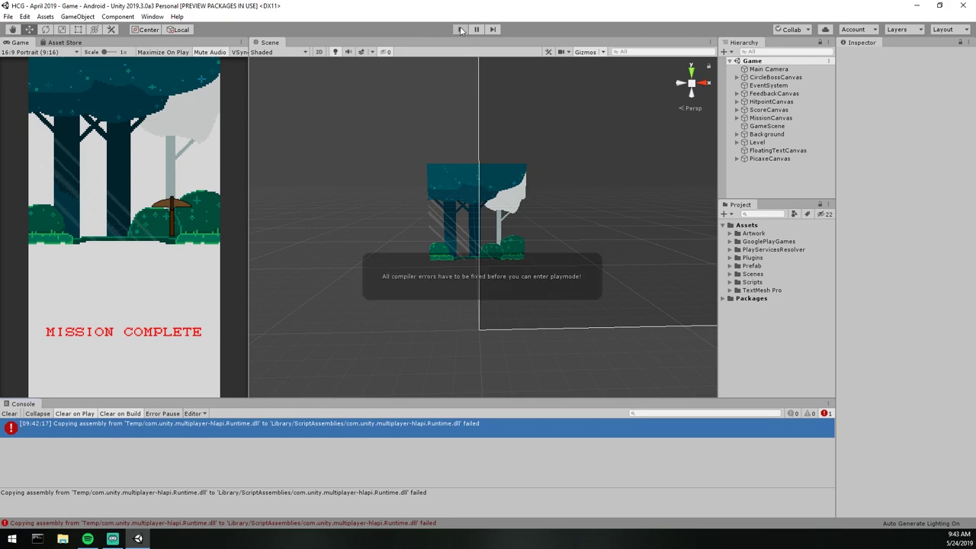
right_click(747, 226)
mouse_move(787, 237)
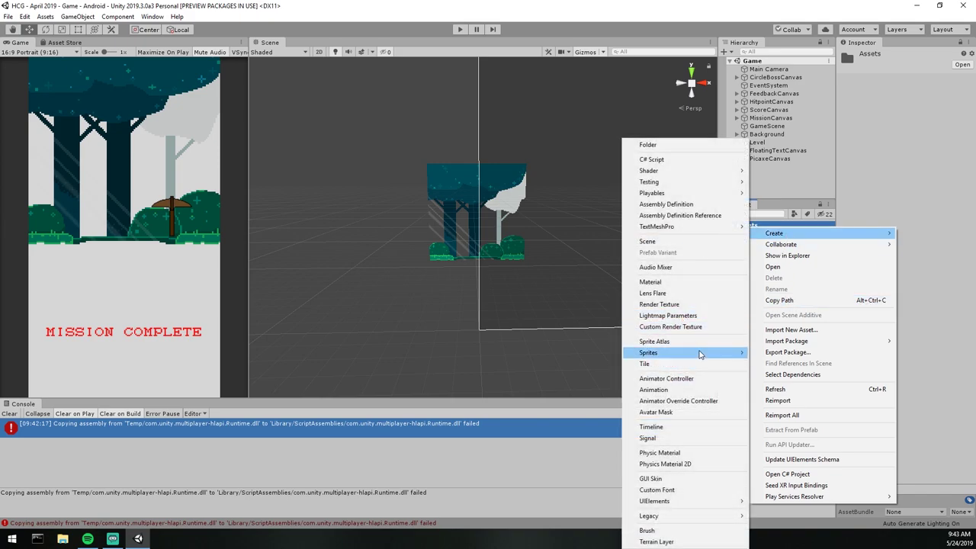
left_click(385, 245)
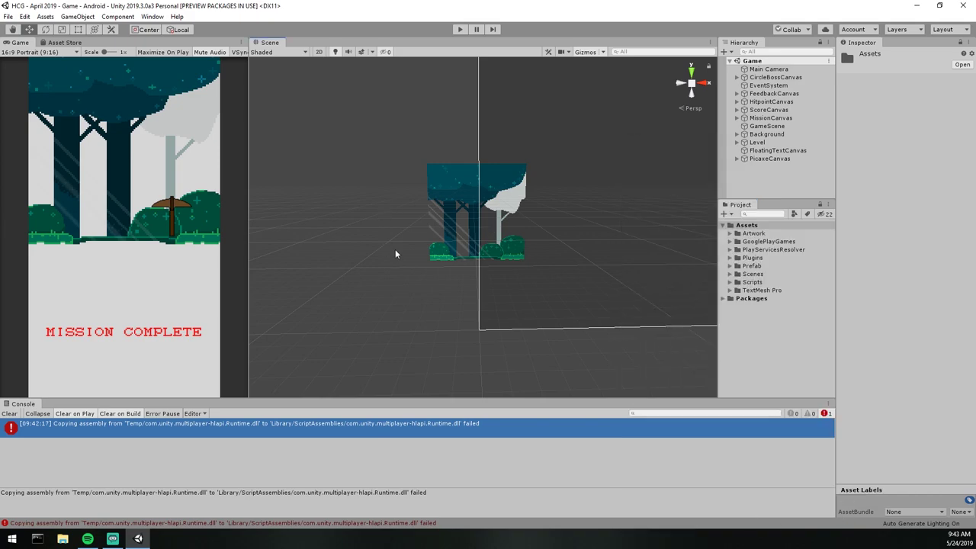
middle_click_drag(395, 247, 434, 237)
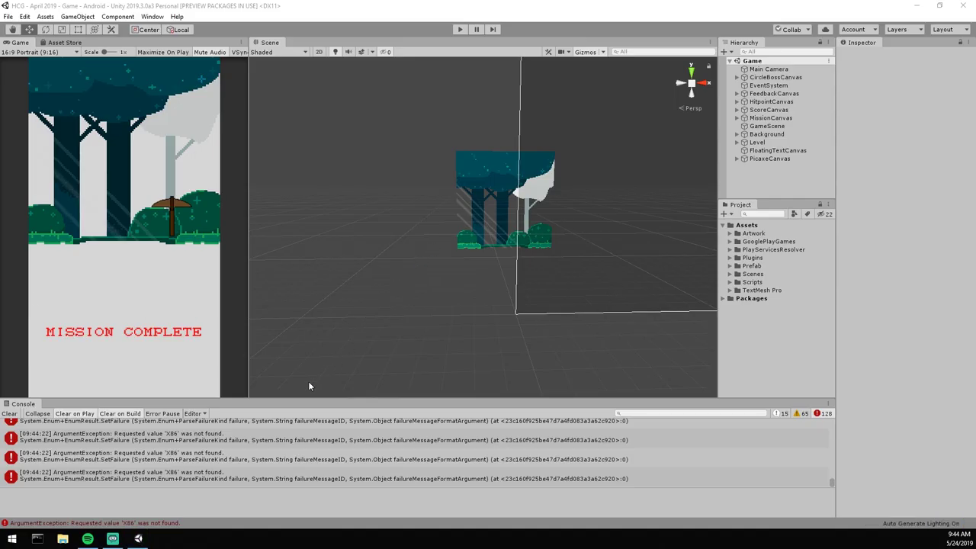
Step: Clear the console errors, then test-run the Game scene and stop play mode
left_click(177, 456)
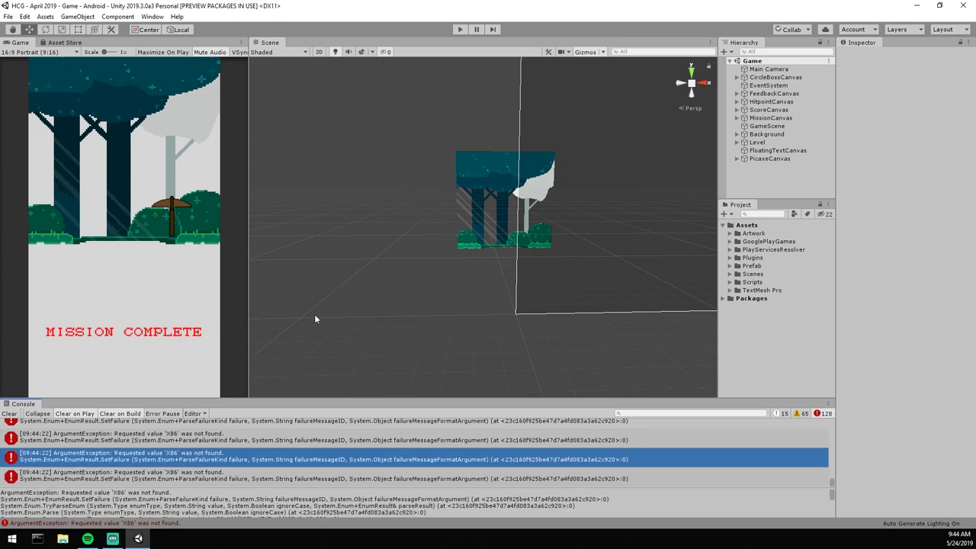
left_click(16, 414)
scroll(362, 305, "up", 3)
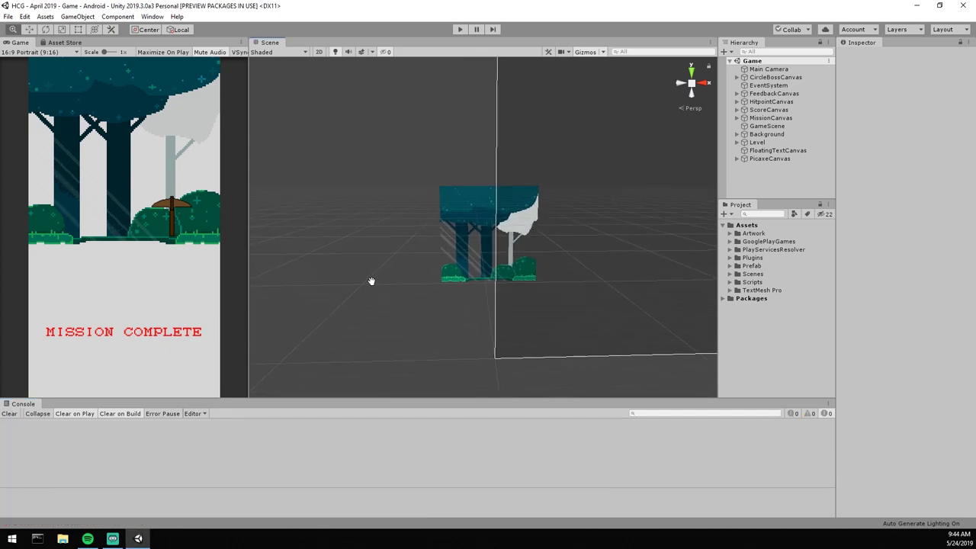
middle_click_drag(373, 281, 376, 244)
left_click(460, 29)
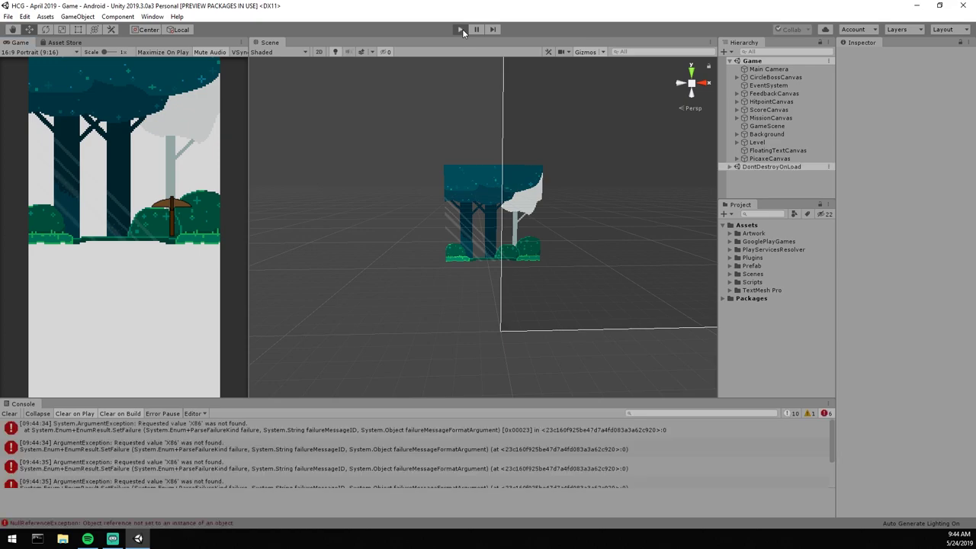
left_click(460, 29)
Step: Enlarge the console area and clear its messages
left_click_drag(270, 398, 272, 363)
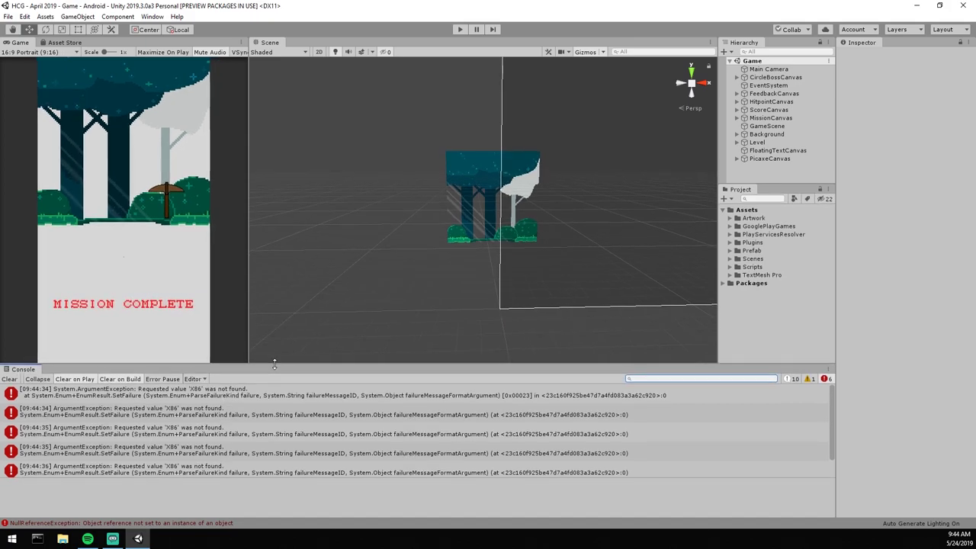
left_click(10, 379)
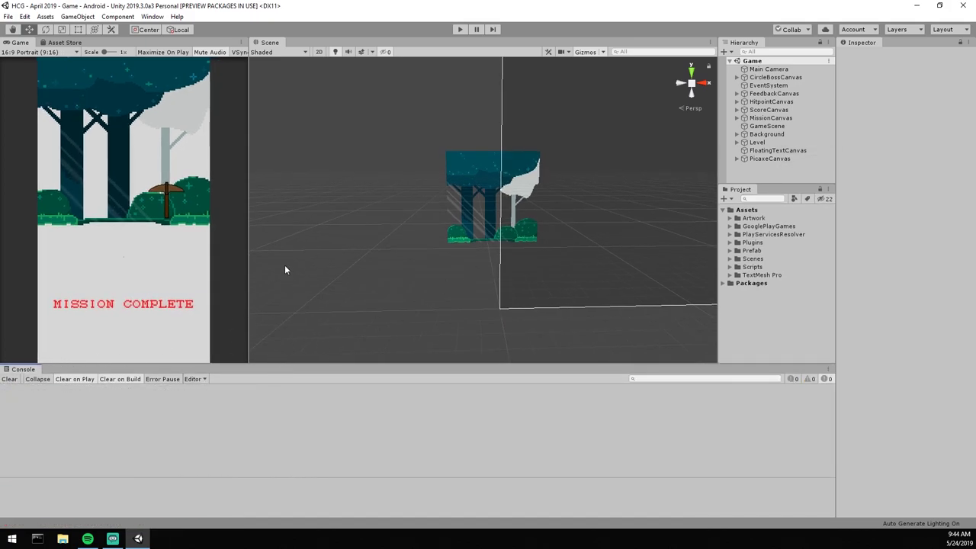
Step: Open the Preloader scene from the project's Scenes folder
scroll(686, 255, "up", 1)
left_click(730, 259)
double_click(763, 275)
scroll(422, 226, "up", 1)
middle_click_drag(422, 226, 373, 244)
scroll(554, 201, "down", 5)
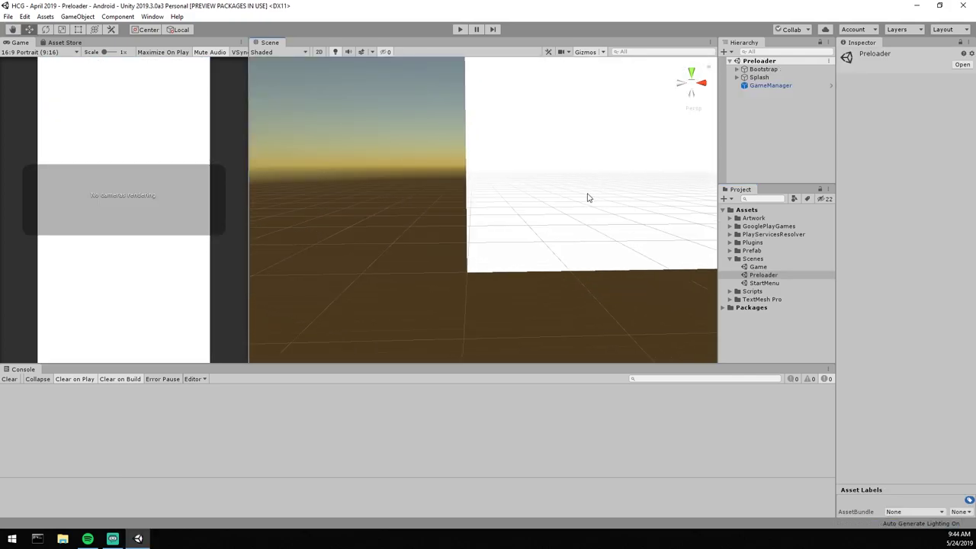
middle_click_drag(591, 198, 495, 246)
scroll(505, 229, "down", 4)
right_click_drag(506, 229, 594, 190)
Step: Create a new folder named Pipeline directly under Assets
left_click(731, 259)
right_click(747, 210)
mouse_move(806, 221)
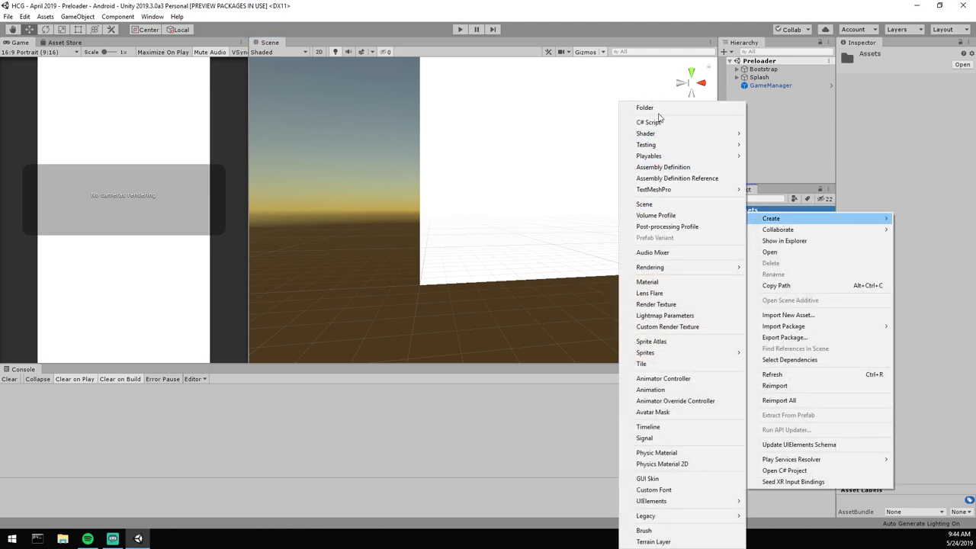
left_click(654, 108)
type("Pl")
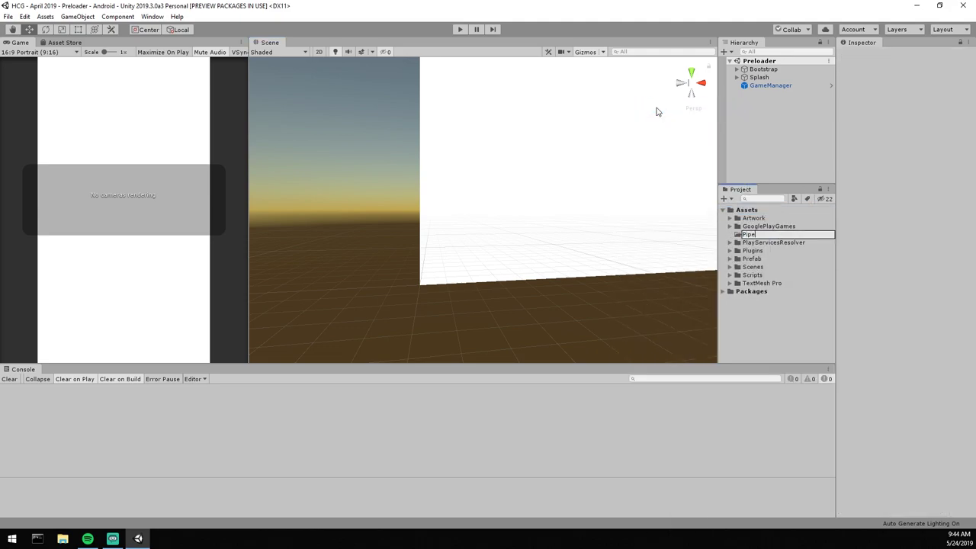
type("peline")
key("Return")
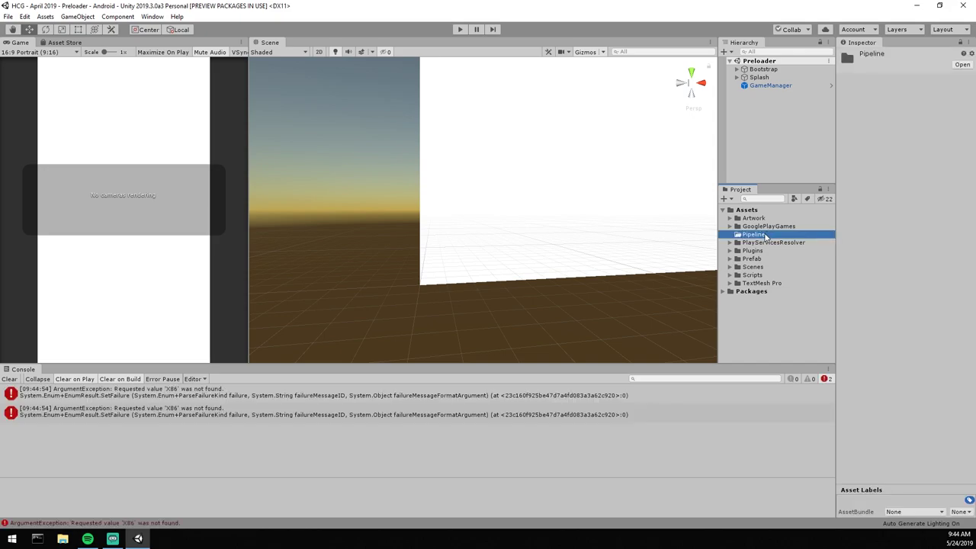
Step: Create a Lightweight Render Pipeline asset named 2DRender in the Pipeline folder
right_click(765, 237)
left_click(753, 237)
right_click(770, 238)
mouse_move(797, 241)
mouse_move(709, 269)
mouse_move(807, 269)
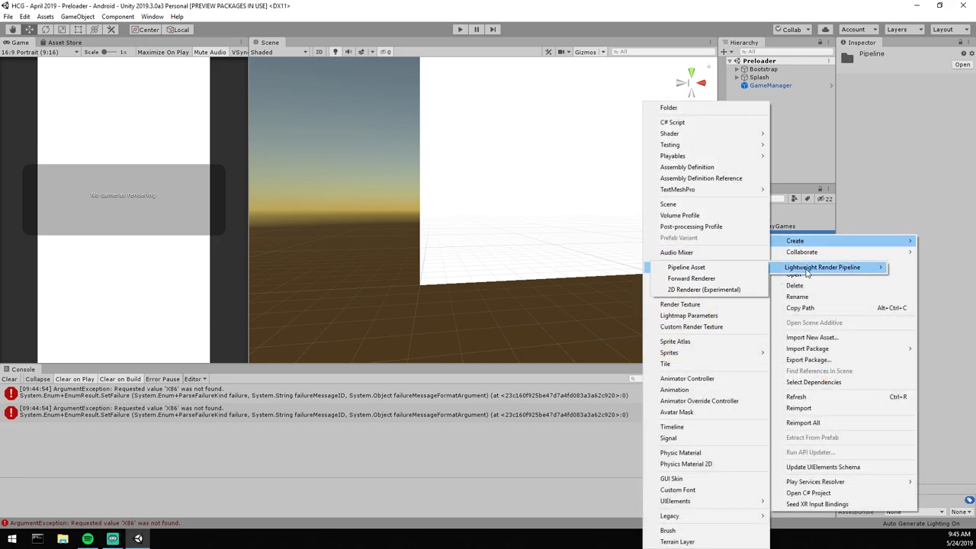
left_click(720, 270)
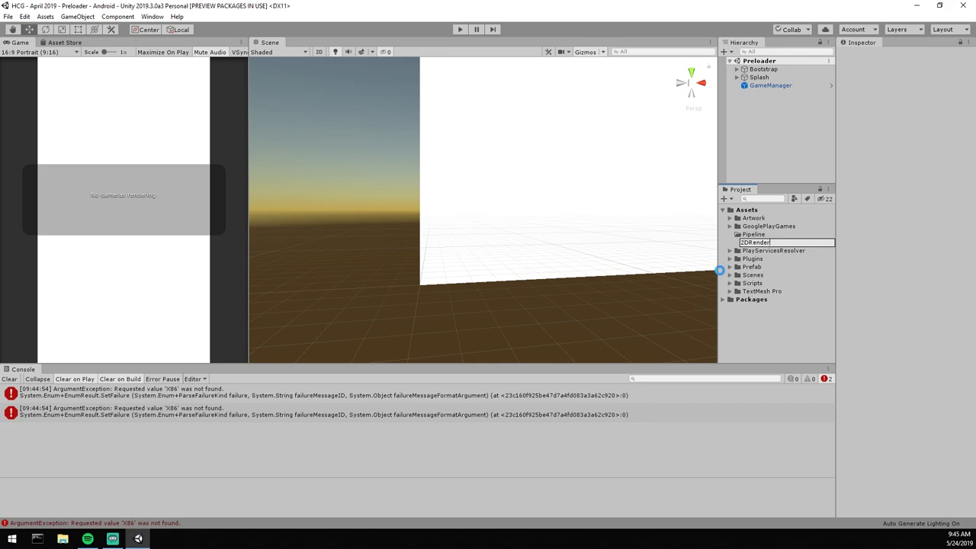
key("Return")
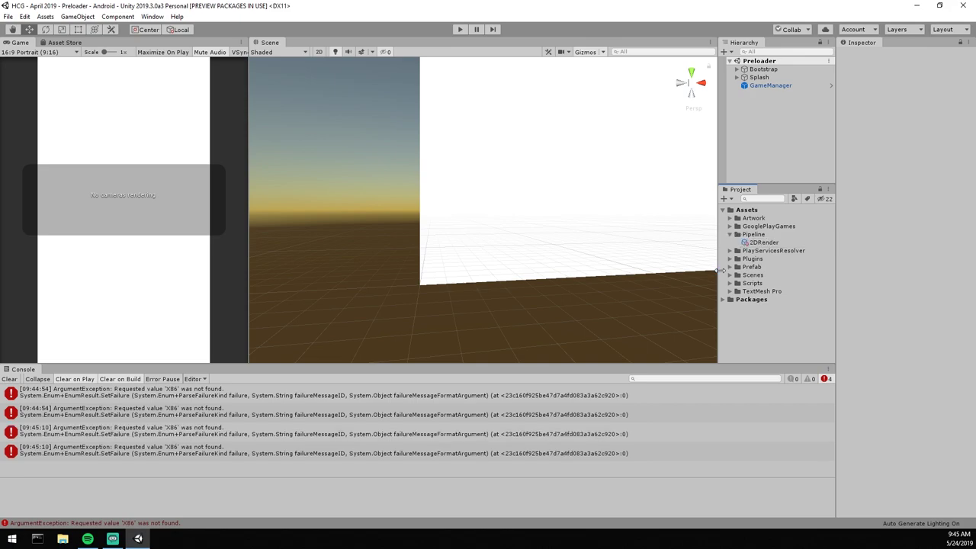
Step: Create a 2D Renderer (Experimental) asset named 2DCustomRender in the Pipeline folder
right_click(755, 234)
mouse_move(785, 237)
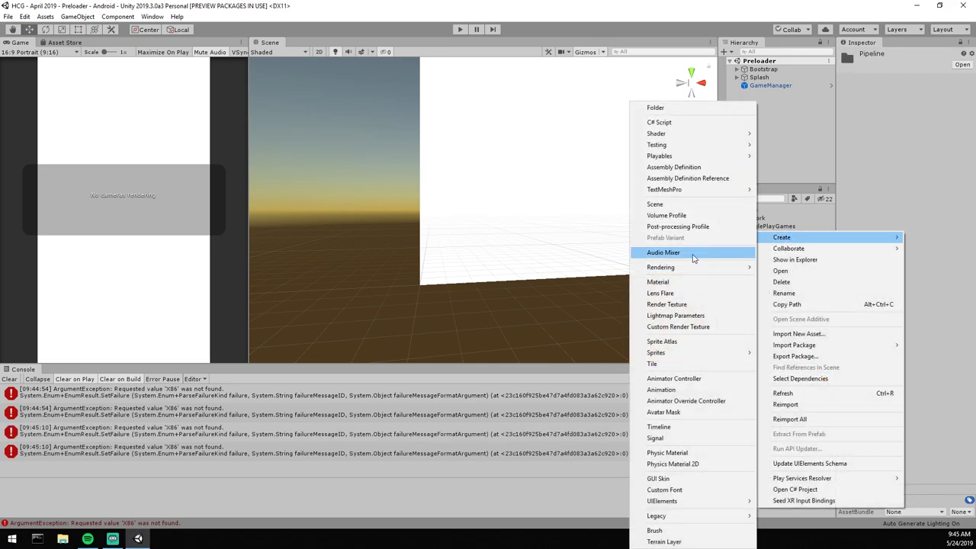
mouse_move(680, 272)
mouse_move(808, 267)
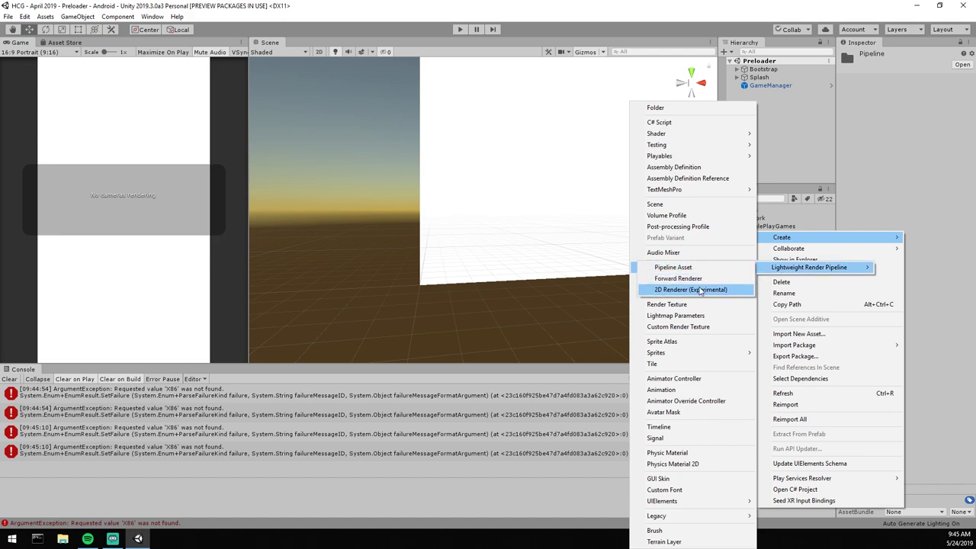
left_click(680, 294)
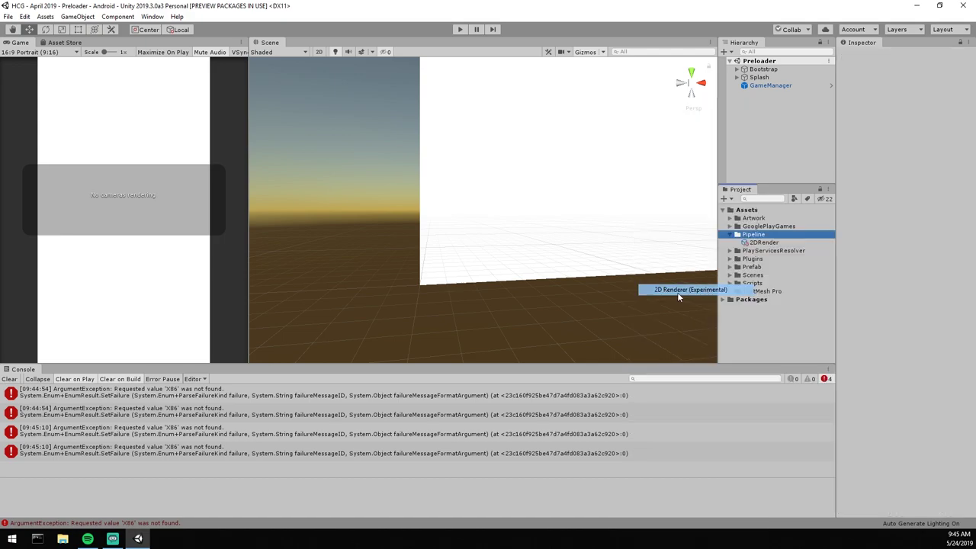
type("2DCustomRen")
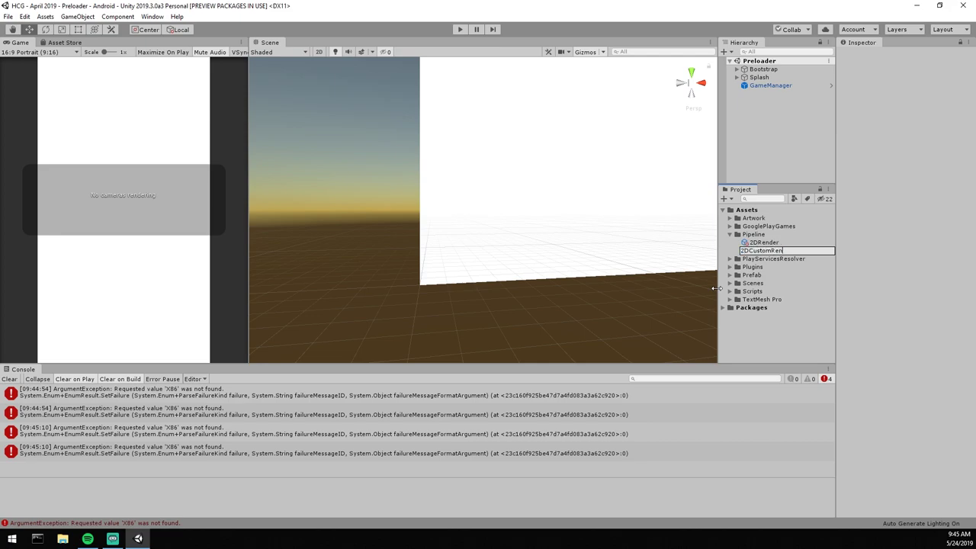
type("der")
key("Return")
Step: Set the Renderer Type of the 2DRender pipeline asset to Custom, with the Inspector widened
left_click(765, 251)
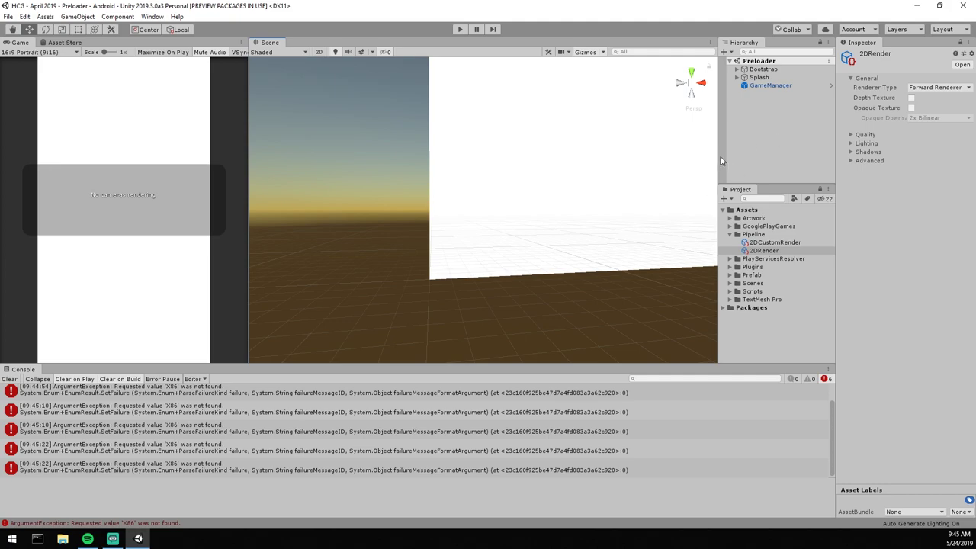
left_click_drag(722, 161, 582, 161)
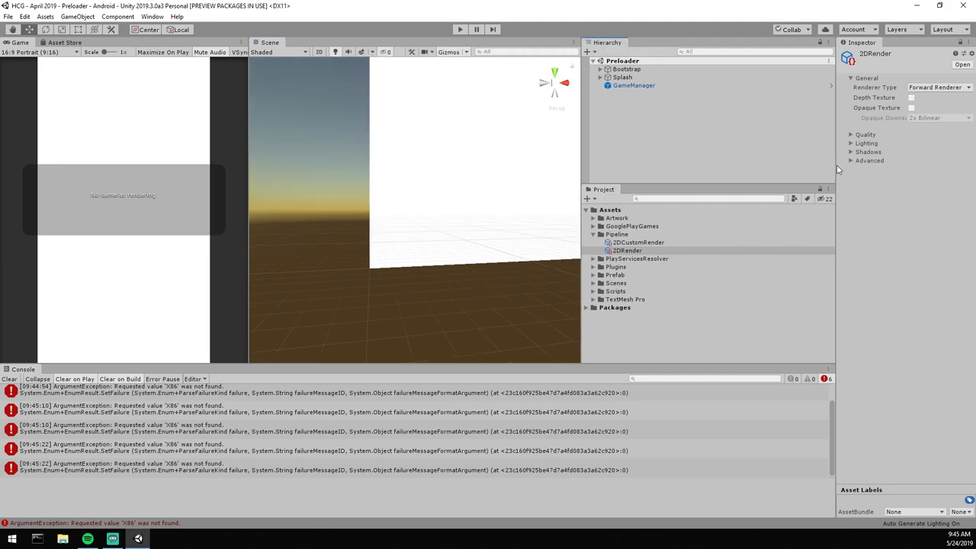
left_click_drag(835, 173, 660, 172)
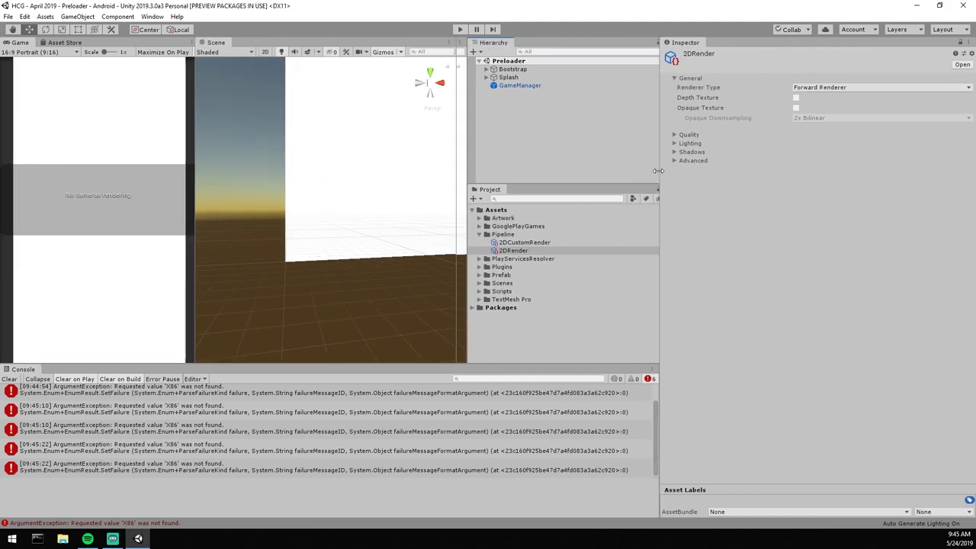
left_click(820, 87)
left_click(815, 96)
Step: Assign the 2DCustomRender asset from the Pipeline folder as the Data of 2DRender
left_click(870, 97)
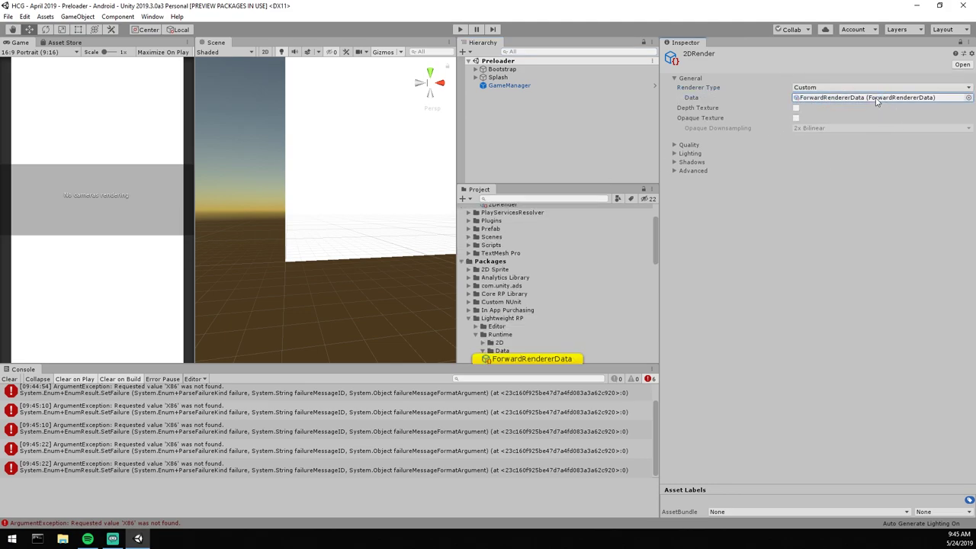
scroll(533, 324, "up", 5)
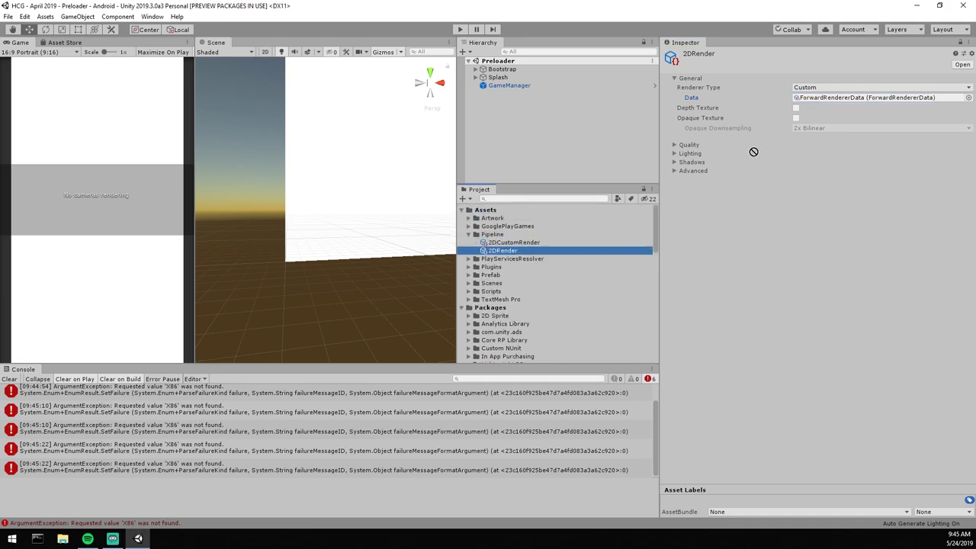
left_click_drag(772, 140, 827, 102)
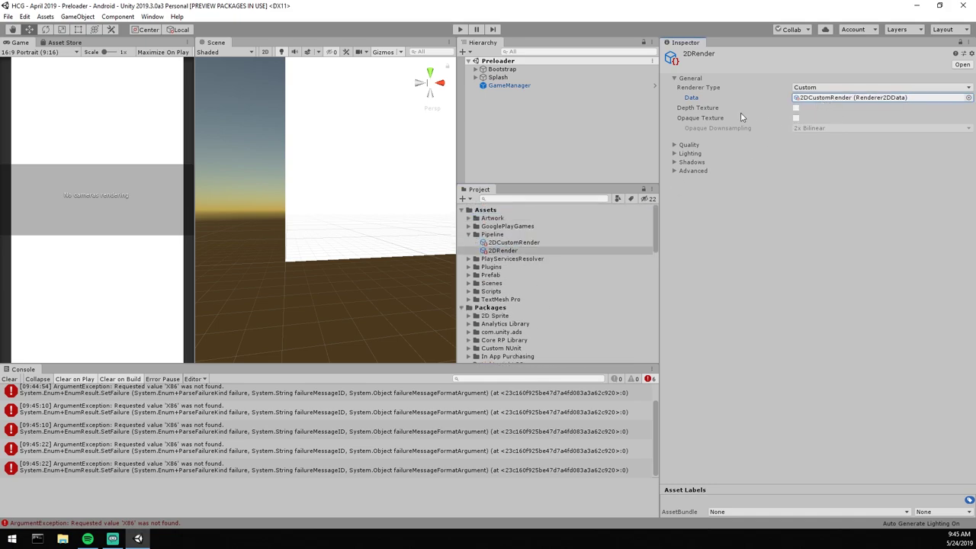
Step: View the light blend styles of the 2DCustomRender asset and widen the Scene view again
left_click(510, 242)
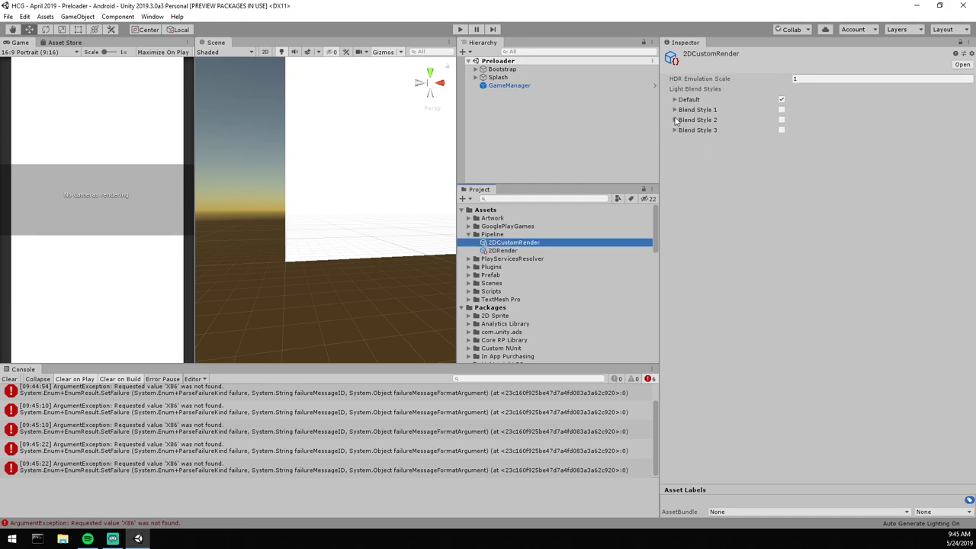
left_click_drag(457, 164, 826, 175)
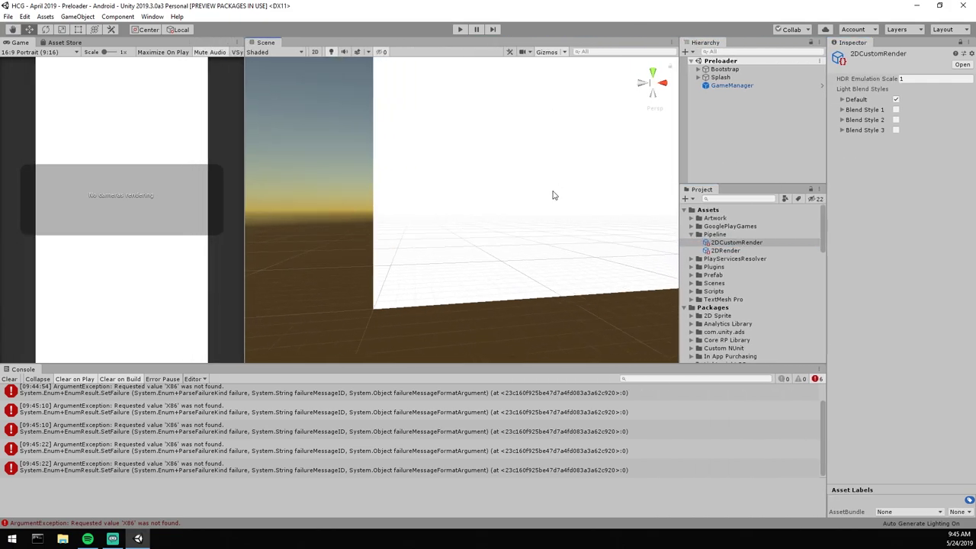
left_click_drag(679, 160, 709, 169)
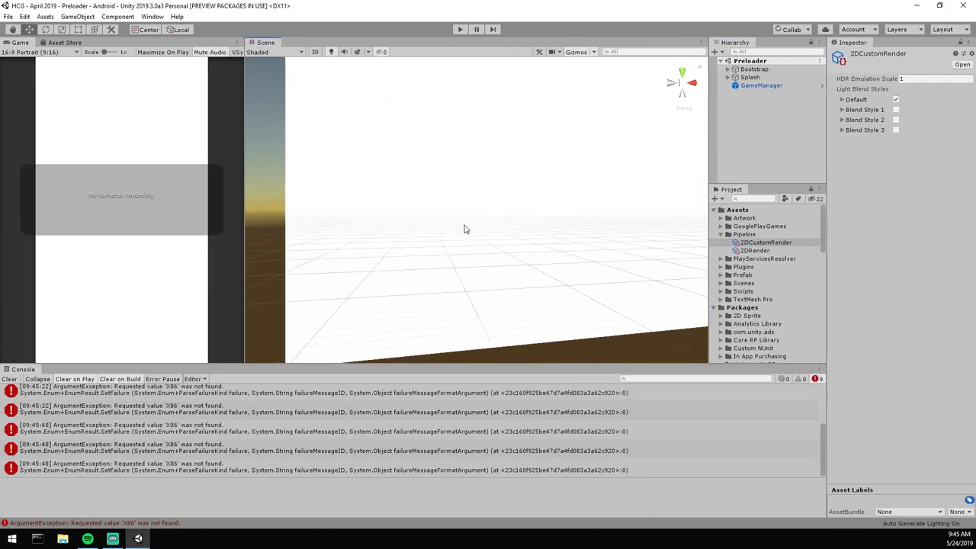
left_click(778, 107)
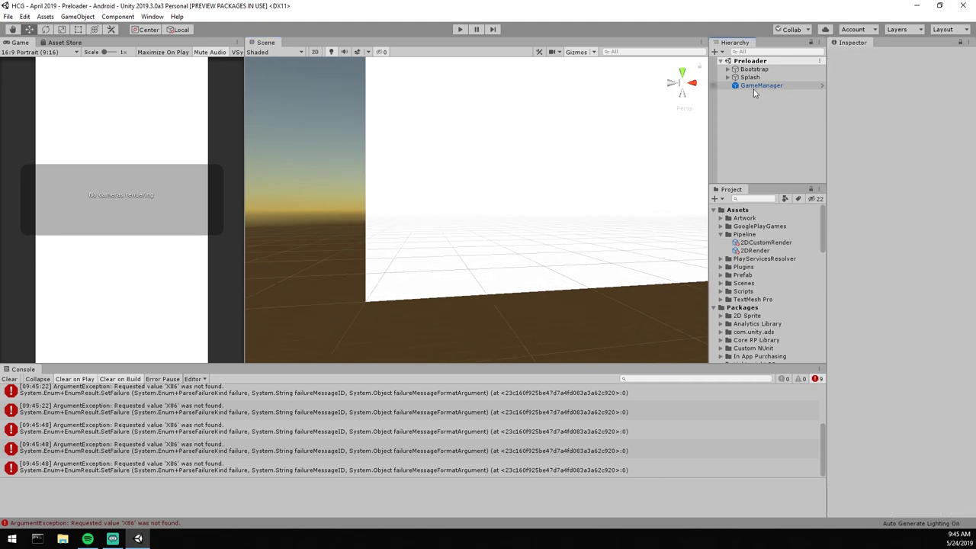
Step: Open the Game scene from the Scenes folder
left_click(719, 235)
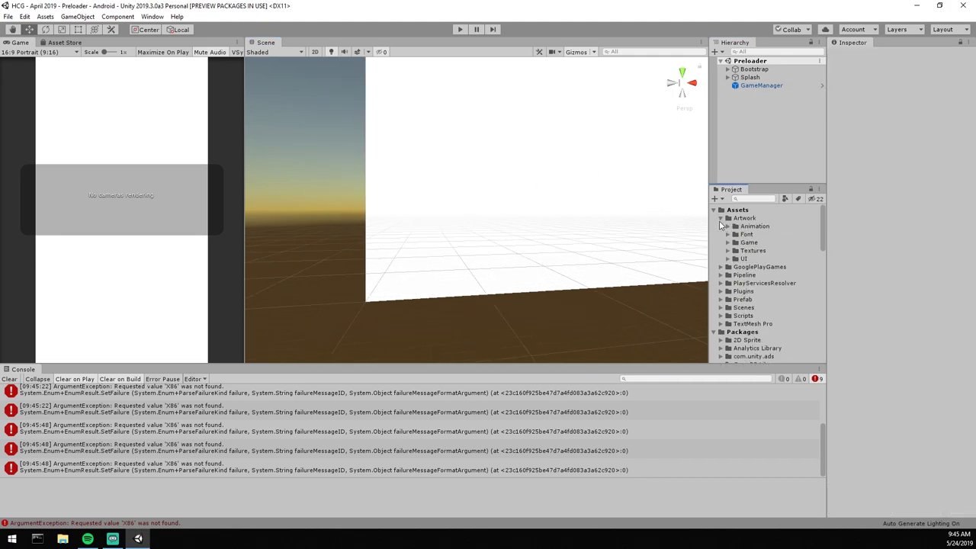
left_click(721, 267)
double_click(749, 274)
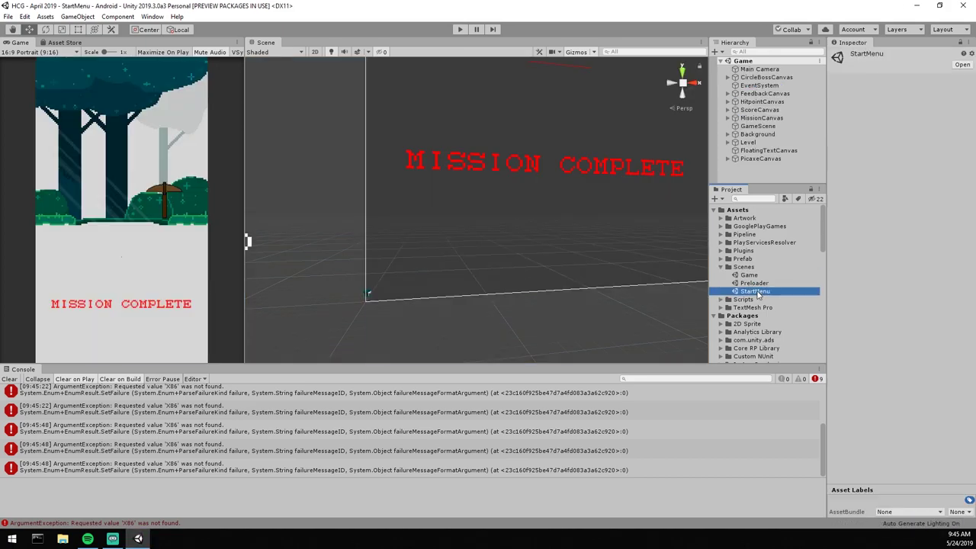
Step: Open the StartMenu scene and inspect the components of its Background (1) image
double_click(755, 291)
scroll(349, 191, "down", 6)
middle_click_drag(476, 294, 488, 203)
left_click(569, 352)
scroll(534, 305, "down", 2)
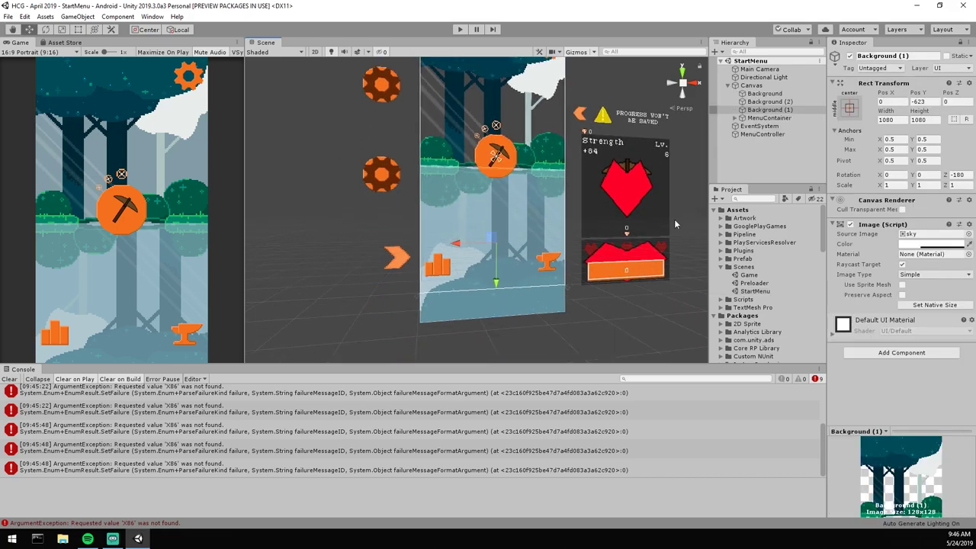
left_click(883, 224)
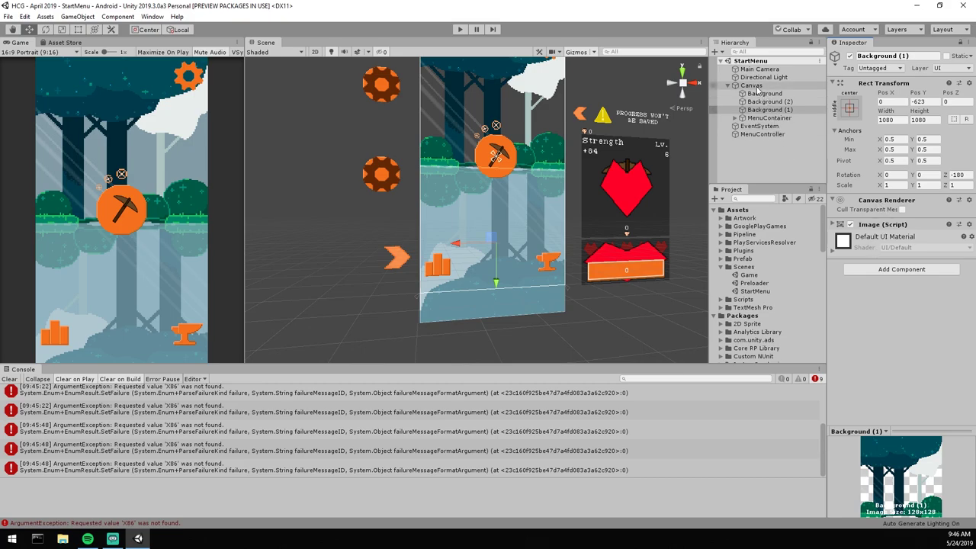
Step: Switch back to the Game scene and select the Background sprite under Level
double_click(749, 276)
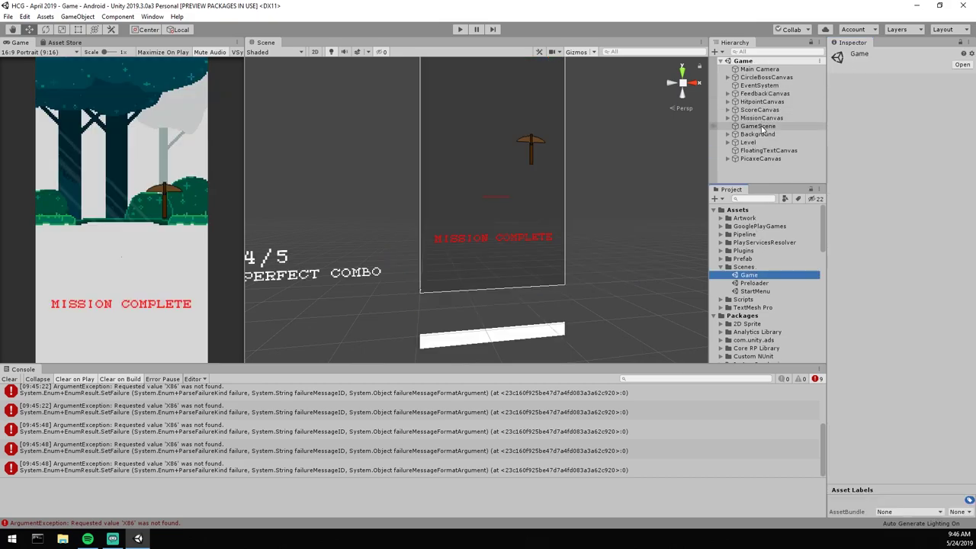
double_click(757, 111)
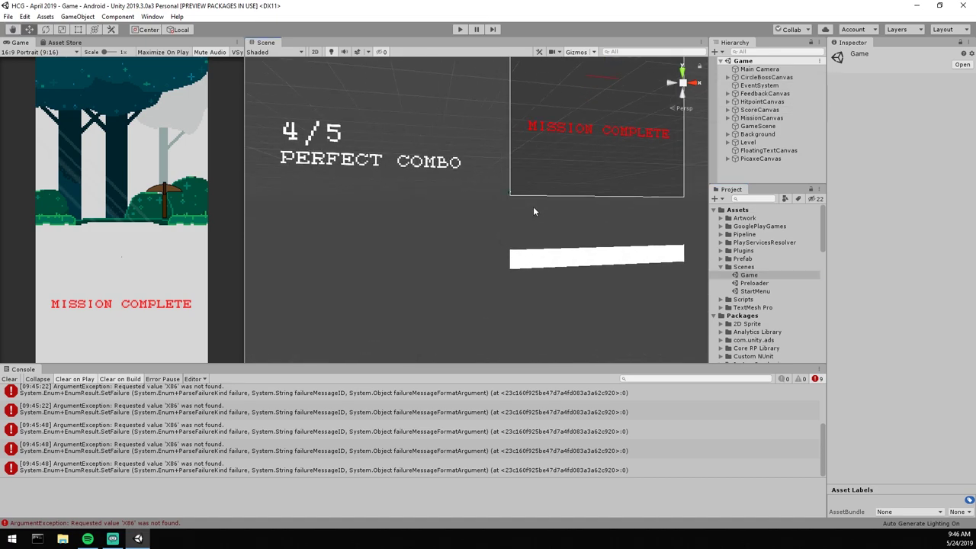
left_click(762, 142)
double_click(762, 144)
scroll(451, 183, "up", 10)
left_click(446, 173)
middle_click_drag(447, 176, 490, 135)
scroll(490, 135, "up", 3)
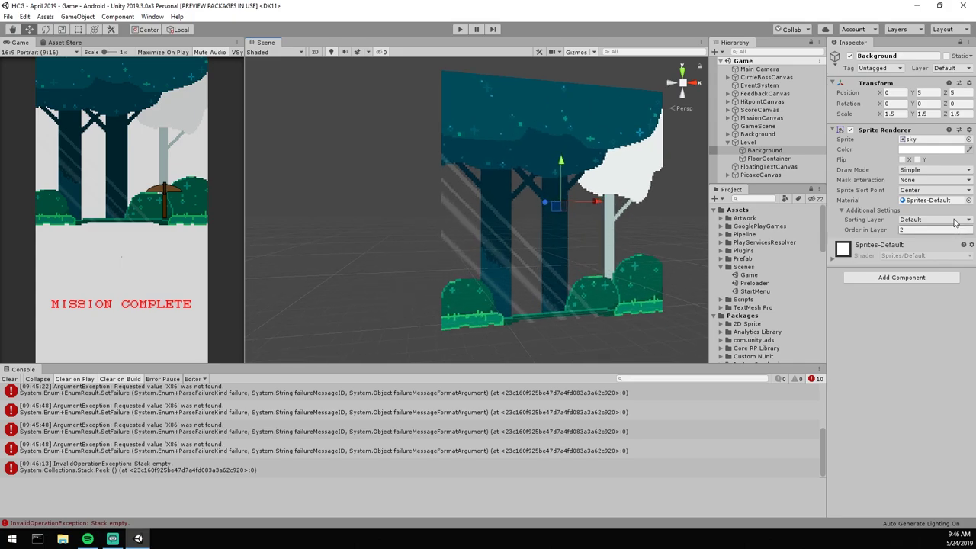
Step: Check which material the Background sprite's Sprite Renderer uses
left_click(928, 201)
left_click(721, 267)
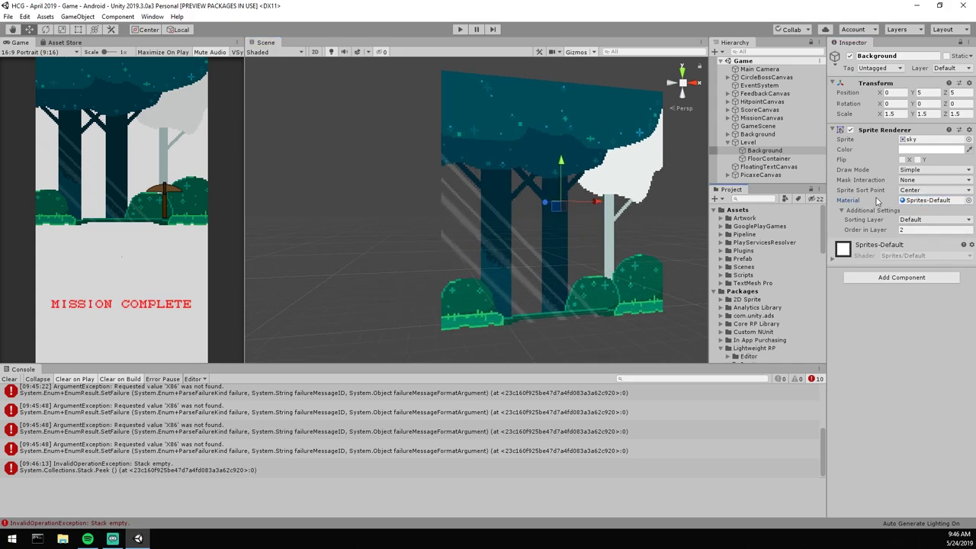
left_click(949, 201)
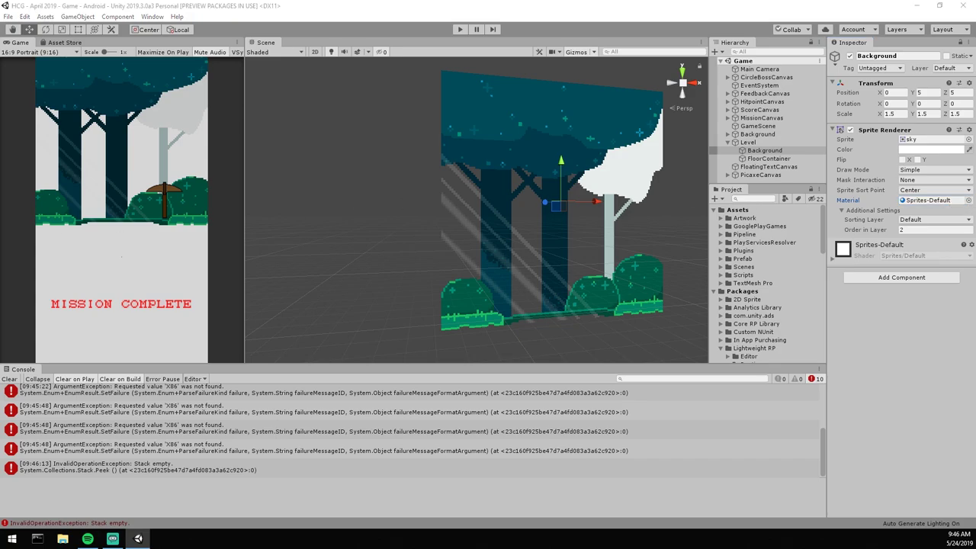
left_click(935, 200)
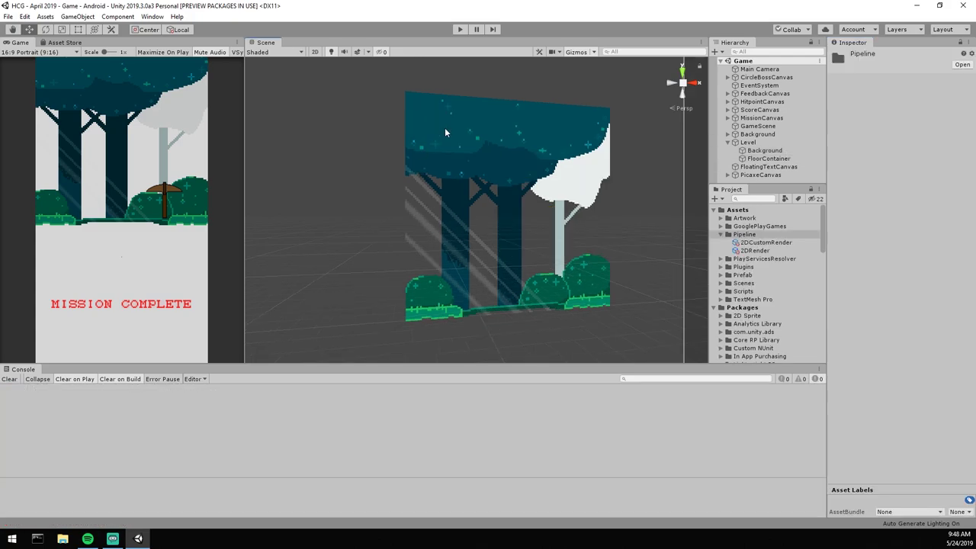
left_click(894, 325)
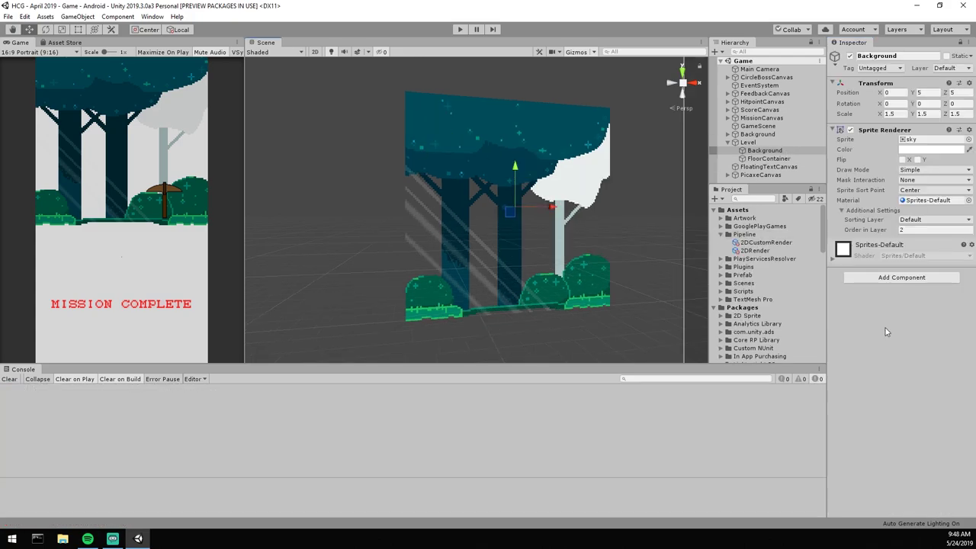
Step: Create a new material named 2DRenderingDefault in the Pipeline folder
right_click(744, 236)
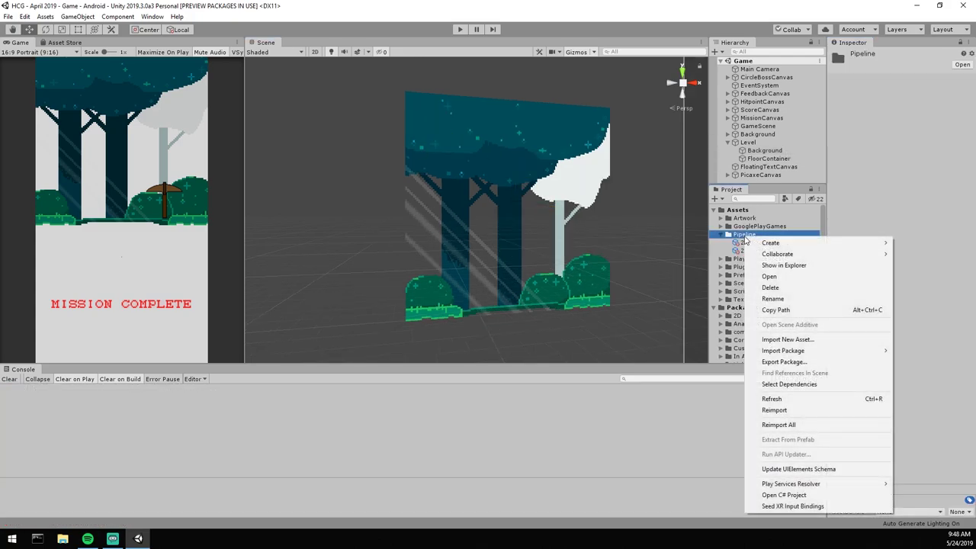
mouse_move(769, 242)
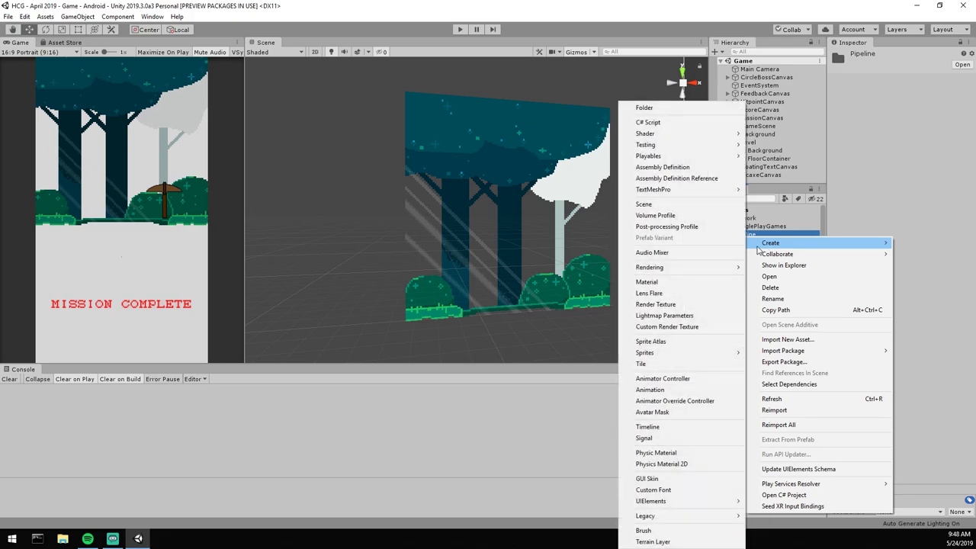
left_click(647, 282)
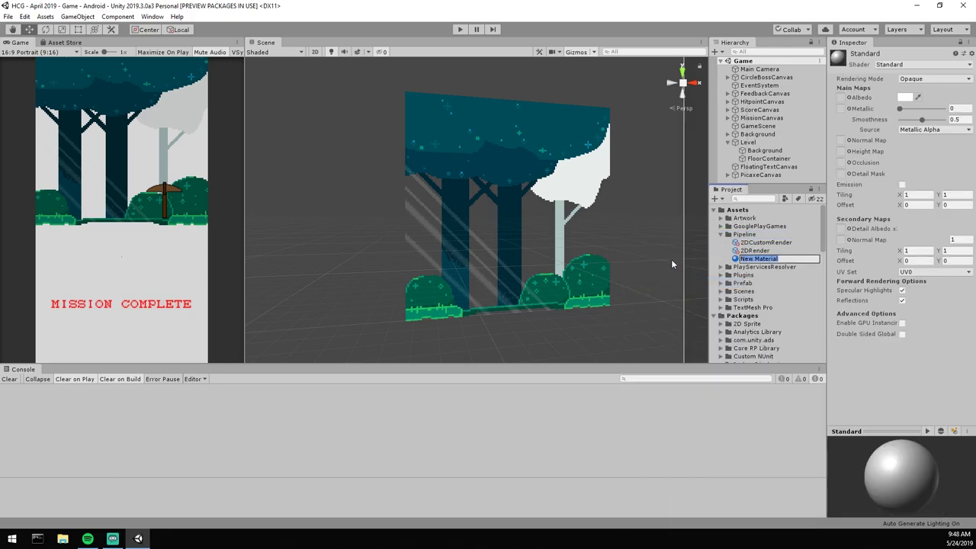
type("2DRenderingDefault")
key("Return")
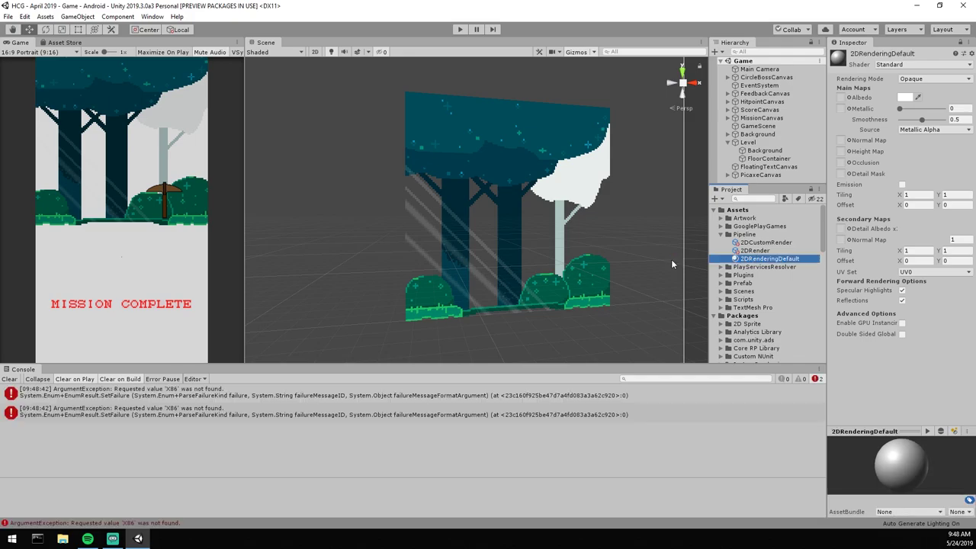
Step: Apply the 2DRenderingDefault material to the Background sprite under Level and check it in the scene
left_click(448, 129)
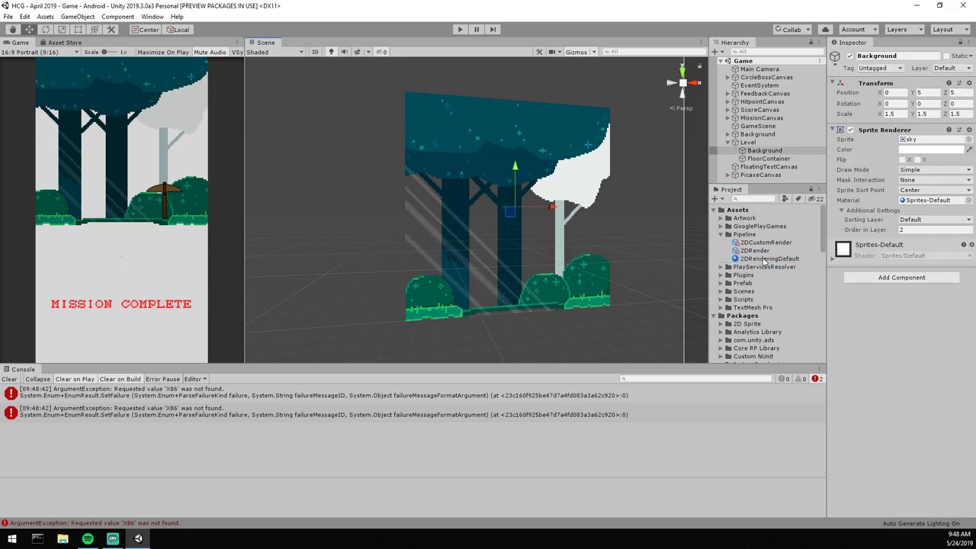
left_click_drag(764, 261, 893, 317)
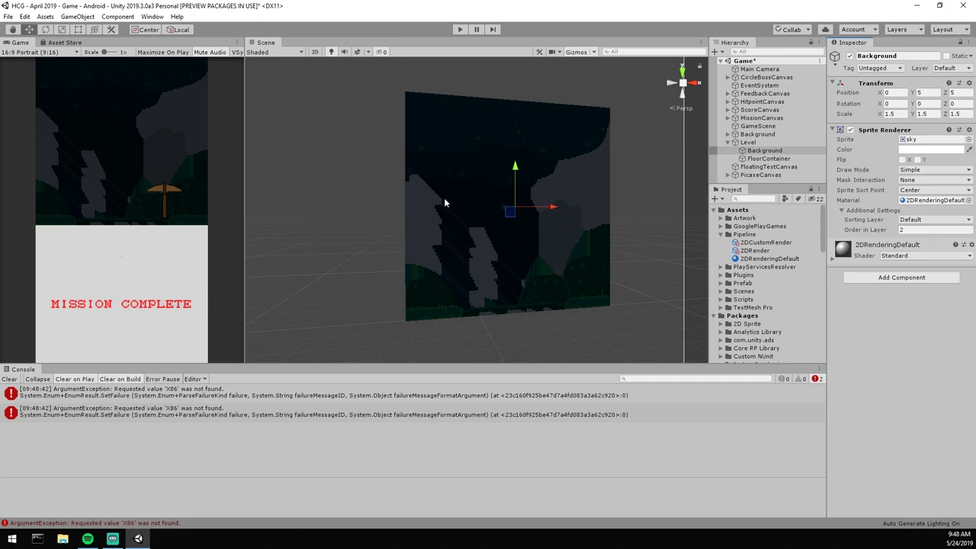
middle_click_drag(492, 196, 478, 238)
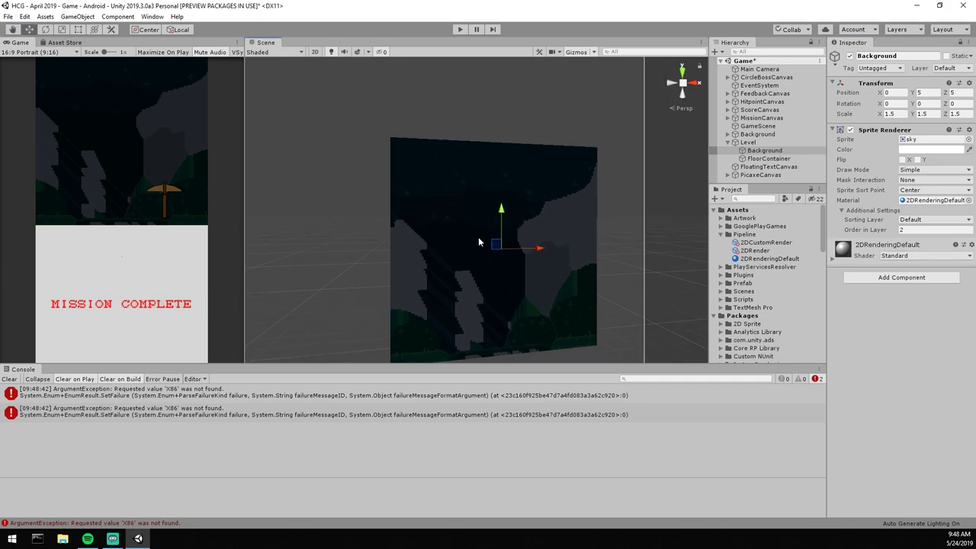
scroll(483, 237, "up", 1)
middle_click_drag(483, 238, 492, 217)
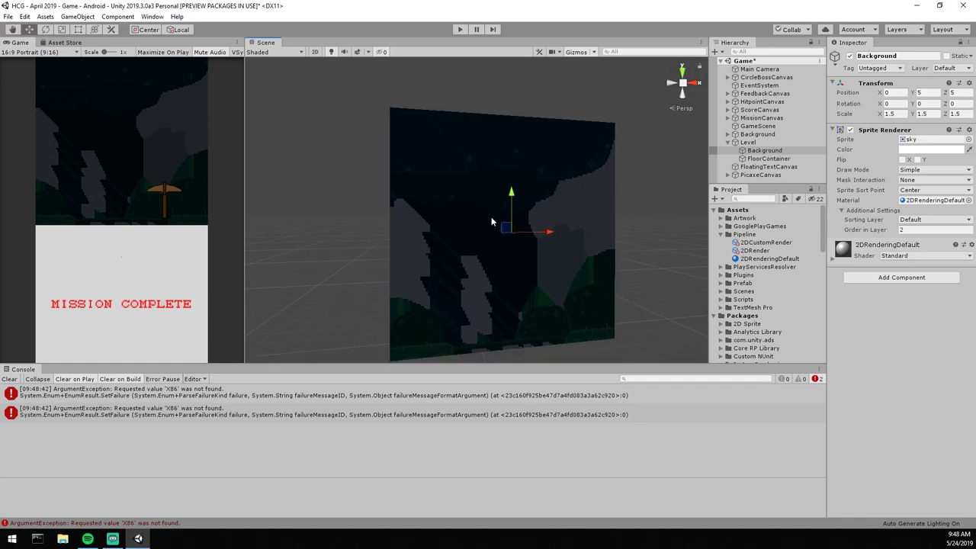
Step: Try the Lightweight Render Pipeline shaders Simple Lit, Unlit and Lit on the 2DRenderingDefault material
left_click(915, 256)
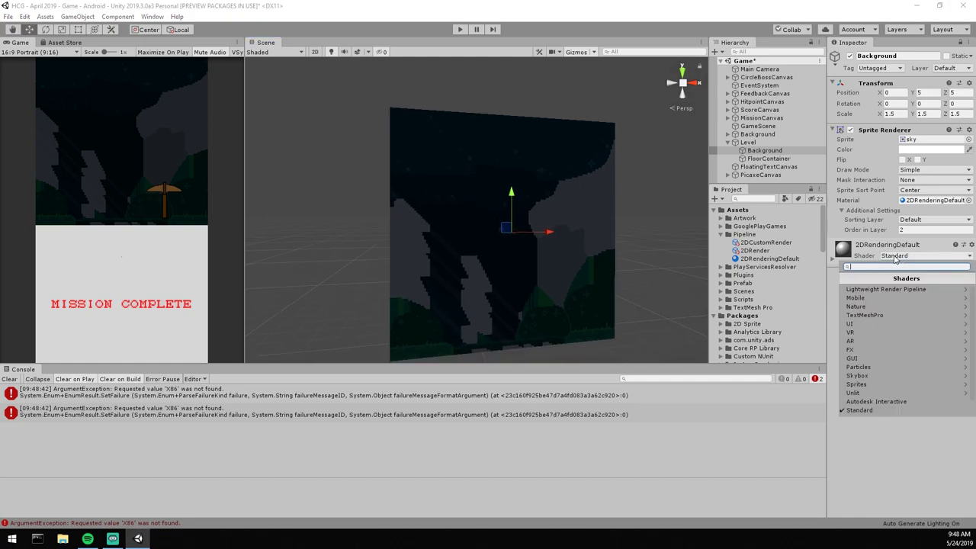
left_click(885, 289)
left_click(844, 280)
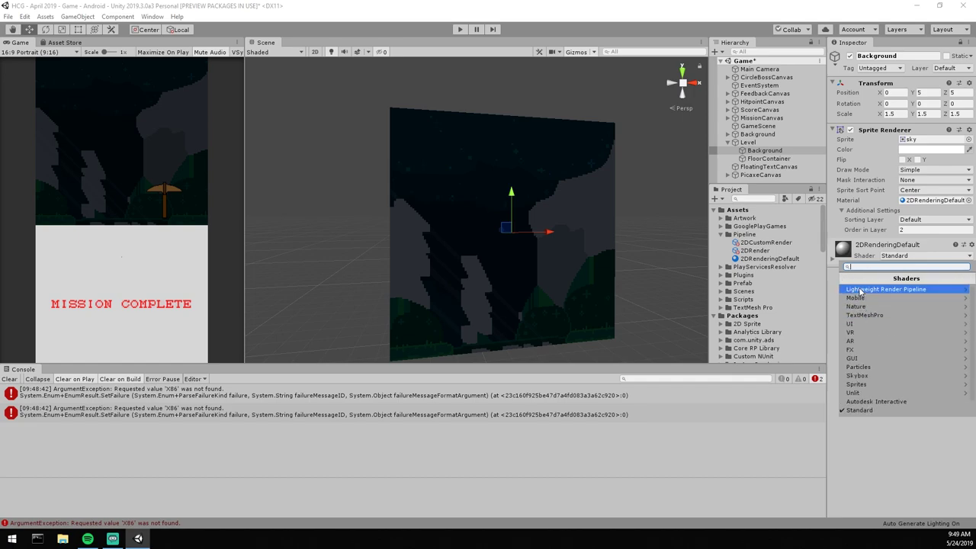
left_click(867, 289)
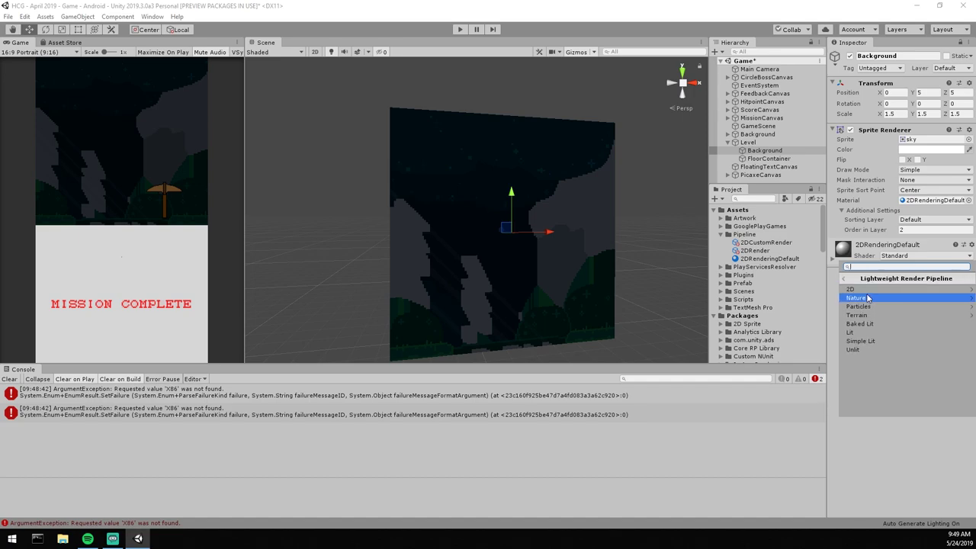
left_click(862, 341)
left_click(902, 257)
left_click(899, 289)
left_click(868, 351)
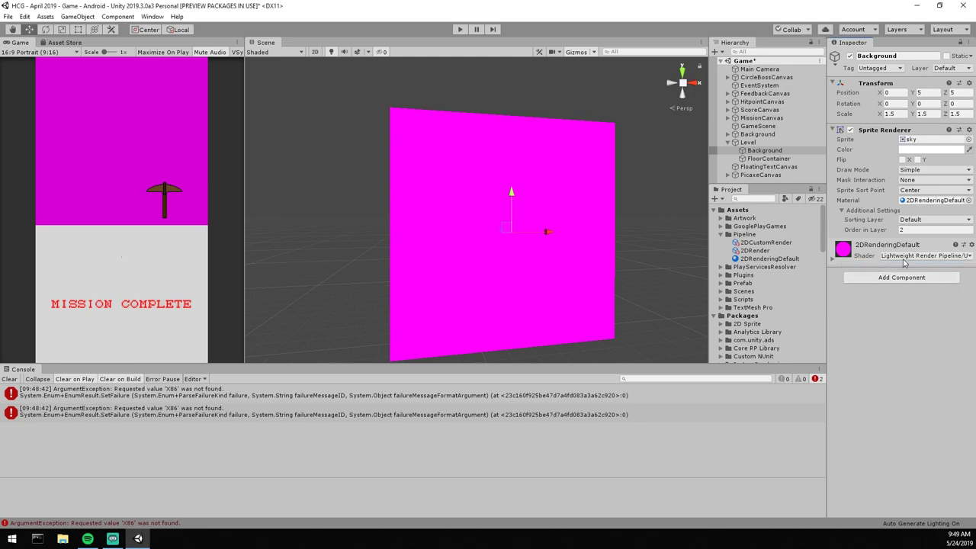
left_click(902, 260)
left_click(899, 289)
left_click(862, 334)
Step: Set the 2DRenderingDefault material's shader to the first 2D shader of the Lightweight Render Pipeline
left_click(923, 257)
left_click(887, 290)
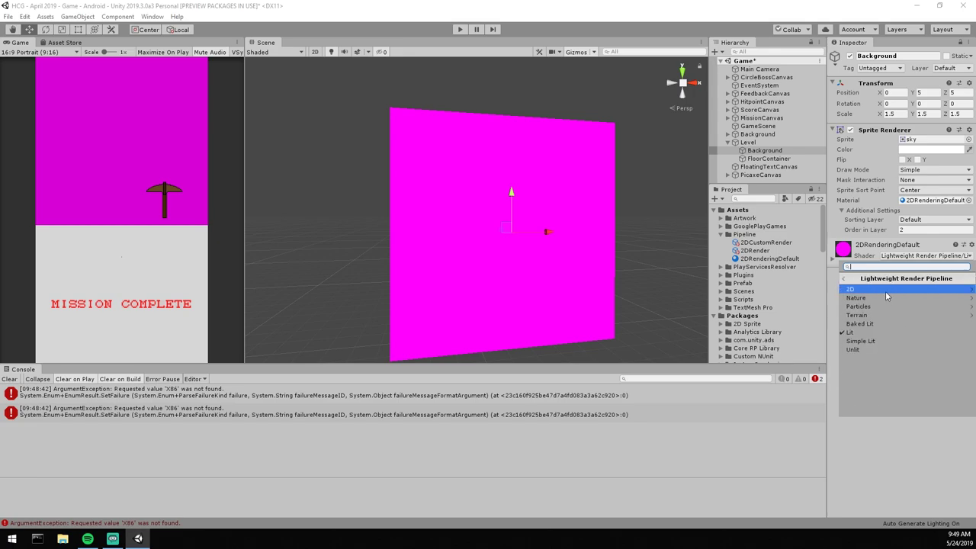
left_click(885, 291)
left_click(879, 291)
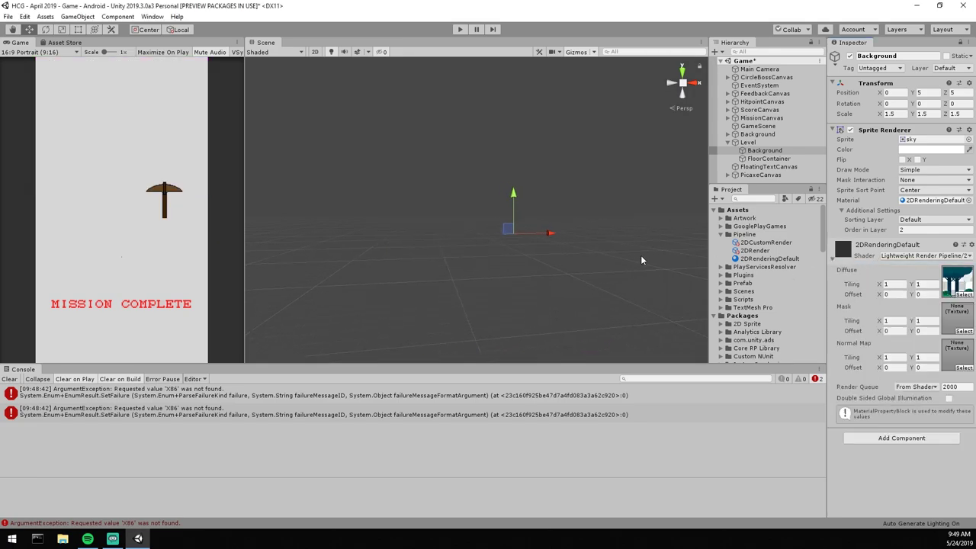
Step: Clear the console messages and focus the scene view on the Background sprite under Level
left_click(16, 379)
right_click_drag(436, 221, 490, 242)
middle_click_drag(490, 242, 515, 254)
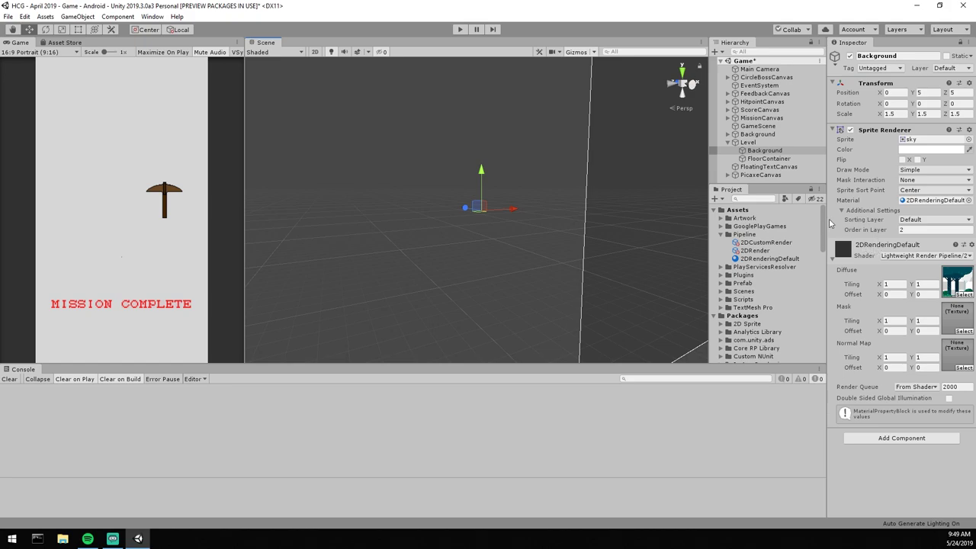
double_click(765, 151)
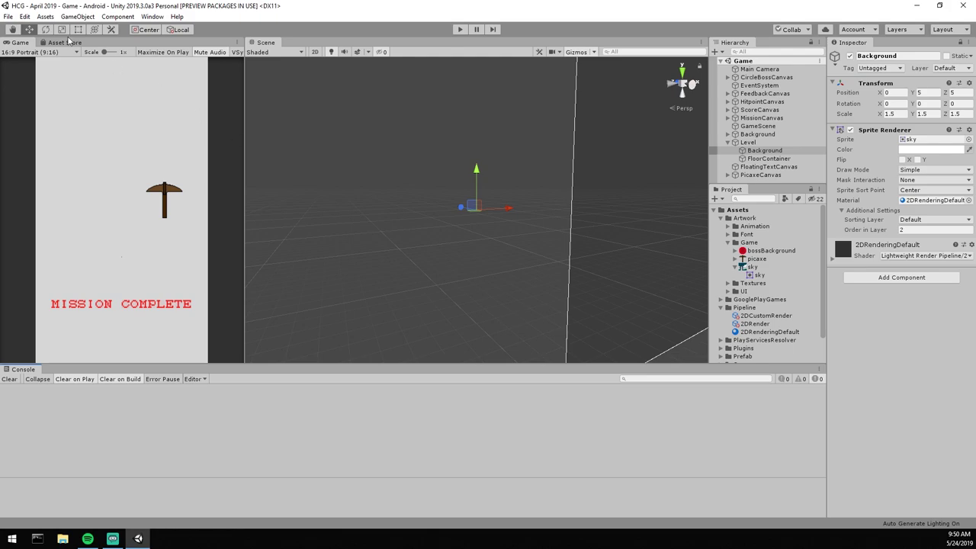
Step: Assign the 2DRender asset as the Scriptable Render Pipeline in the project's Graphics settings
left_click(12, 17)
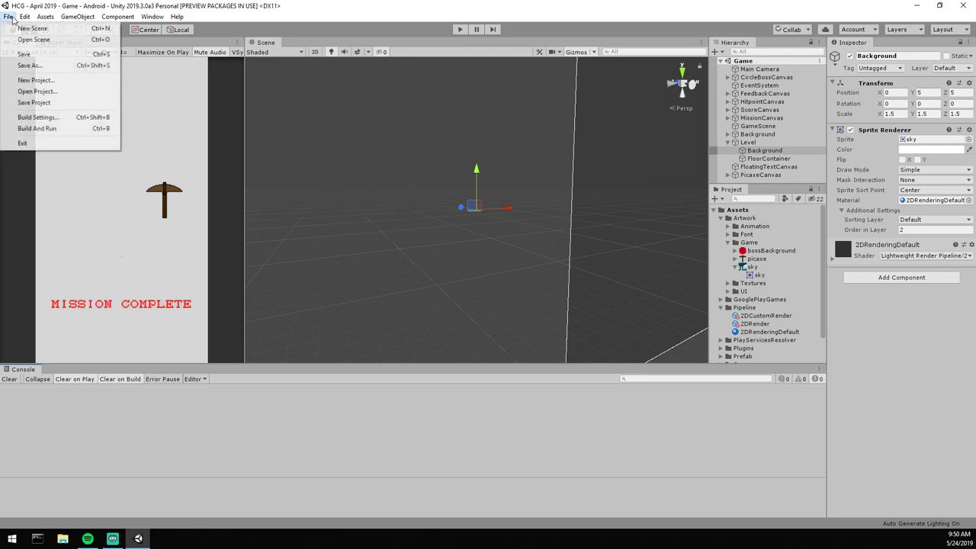
mouse_move(22, 20)
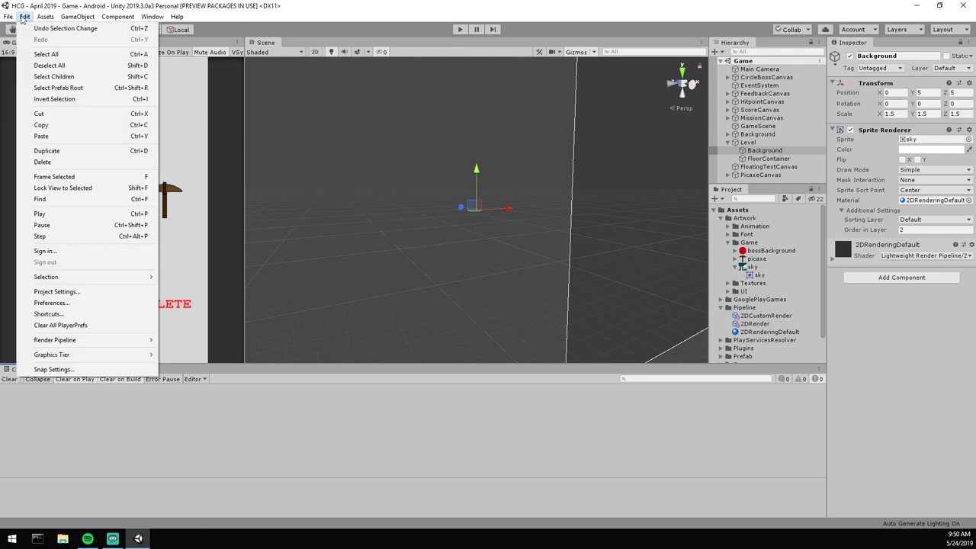
left_click(56, 291)
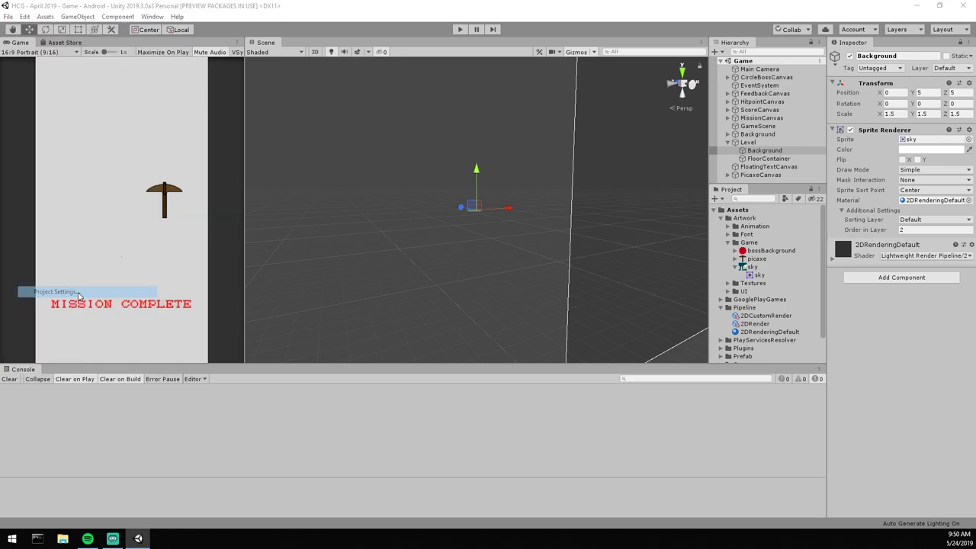
left_click_drag(120, 131, 383, 97)
left_click(190, 131)
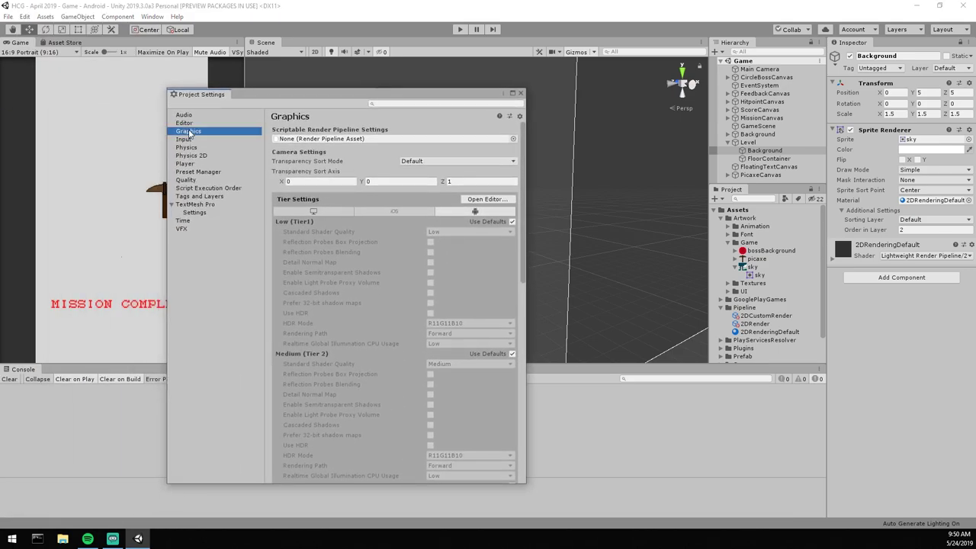
left_click(316, 141)
left_click(515, 140)
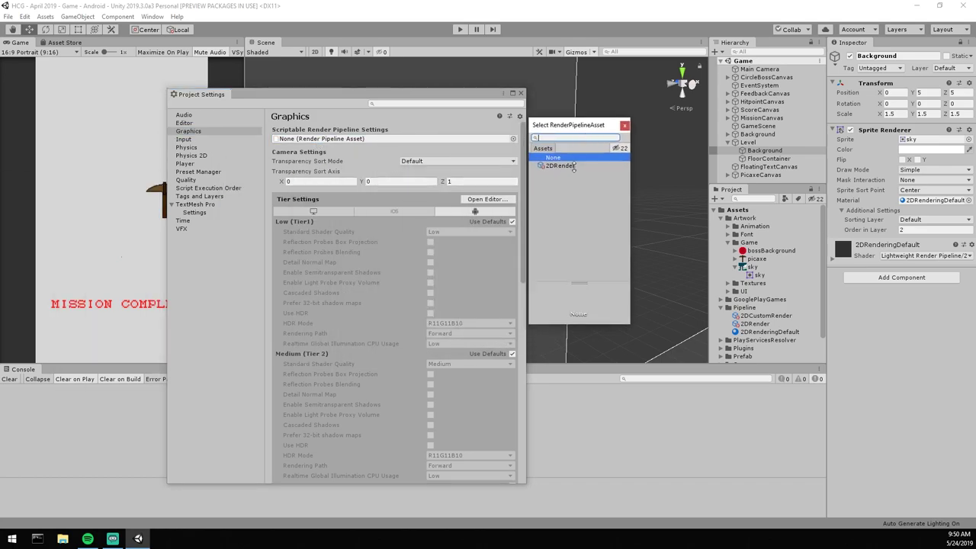
left_click(565, 166)
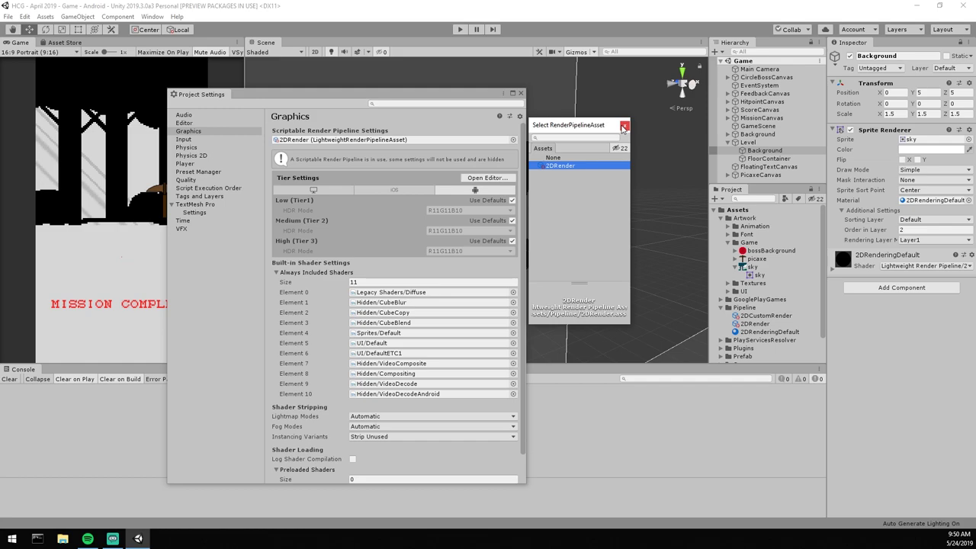
left_click(624, 126)
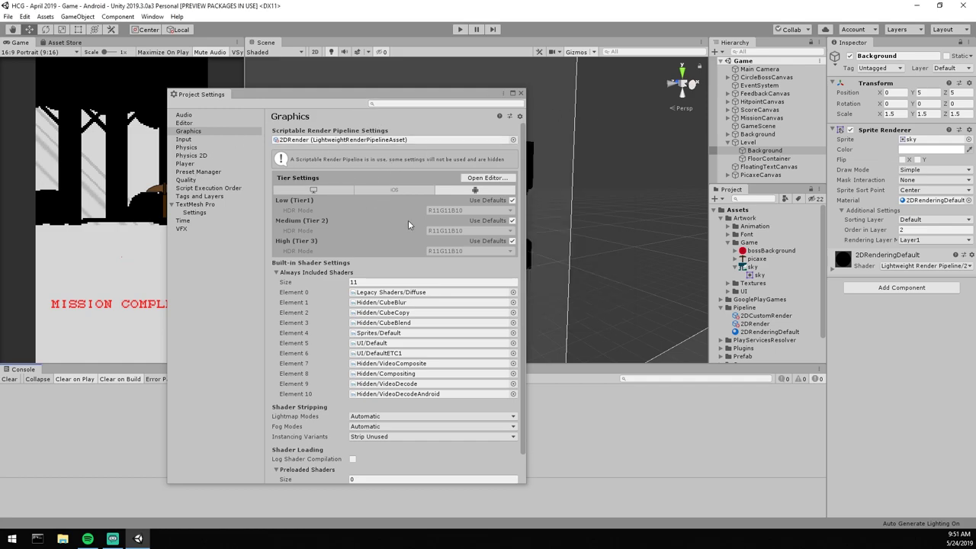
left_click(521, 94)
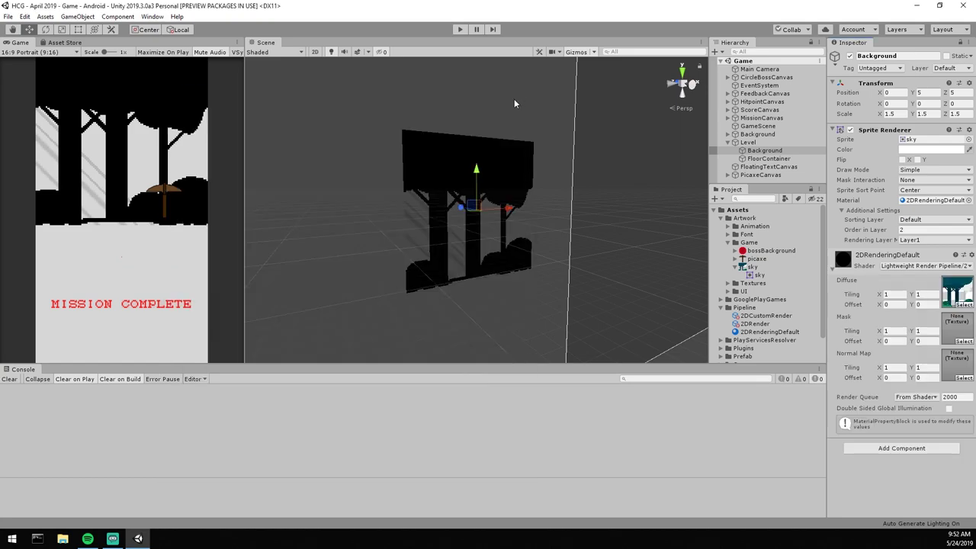
Step: Set the Main Camera's background colour to white
scroll(485, 152, "up", 6)
middle_click_drag(491, 208, 519, 178)
left_click(752, 69)
left_click(926, 150)
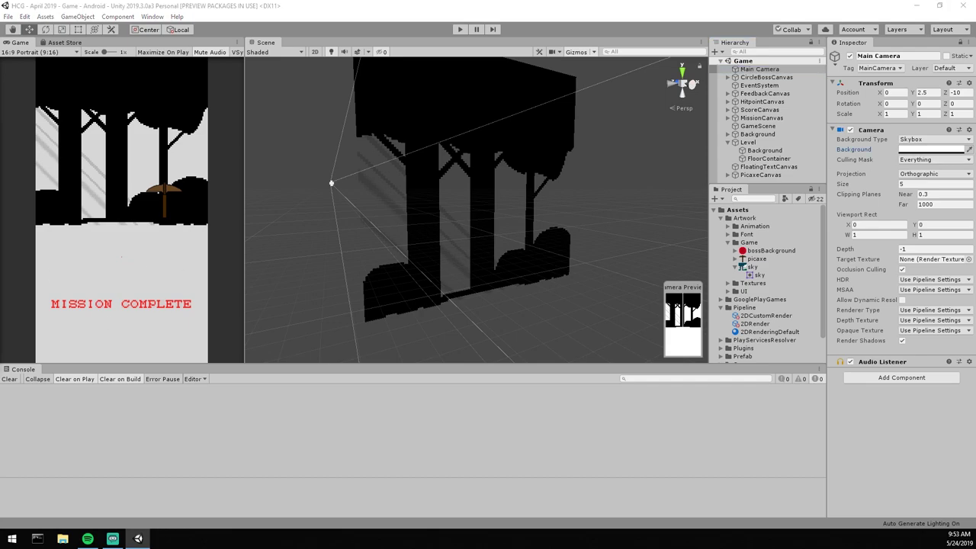
left_click_drag(103, 138, 514, 114)
left_click_drag(515, 200, 431, 99)
left_click(572, 112)
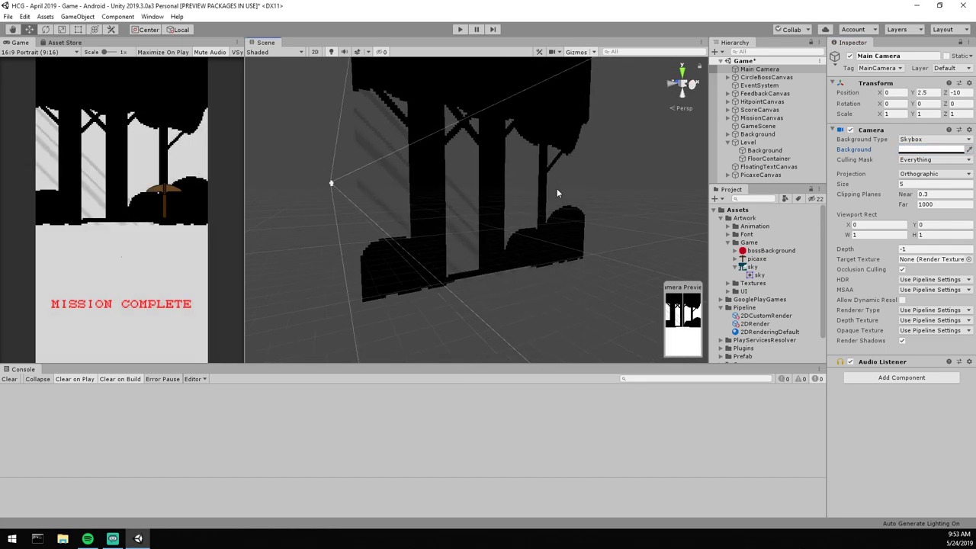
Step: Add an experimental Global Light 2D as a child of Level
left_click(498, 136)
scroll(503, 157, "down", 2)
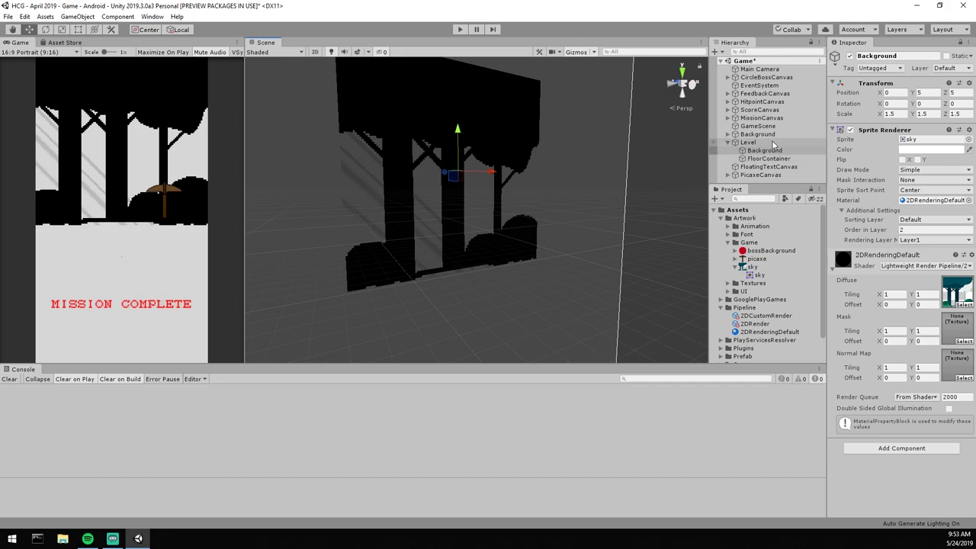
left_click(748, 144)
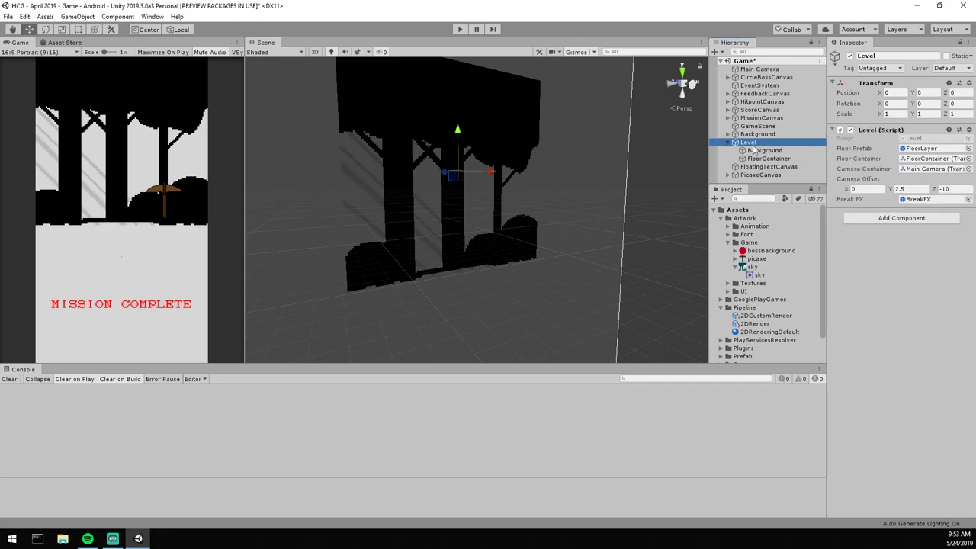
right_click(742, 143)
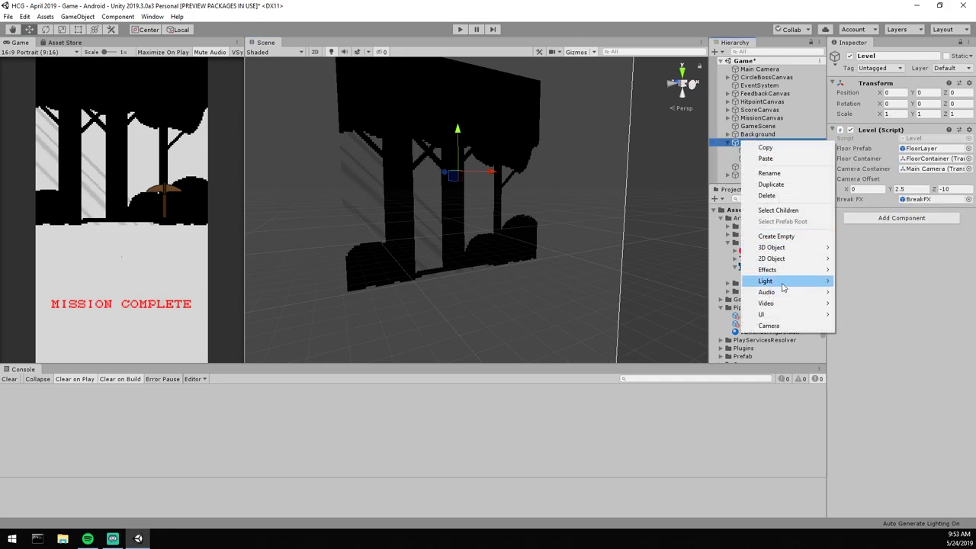
mouse_move(782, 287)
mouse_move(853, 281)
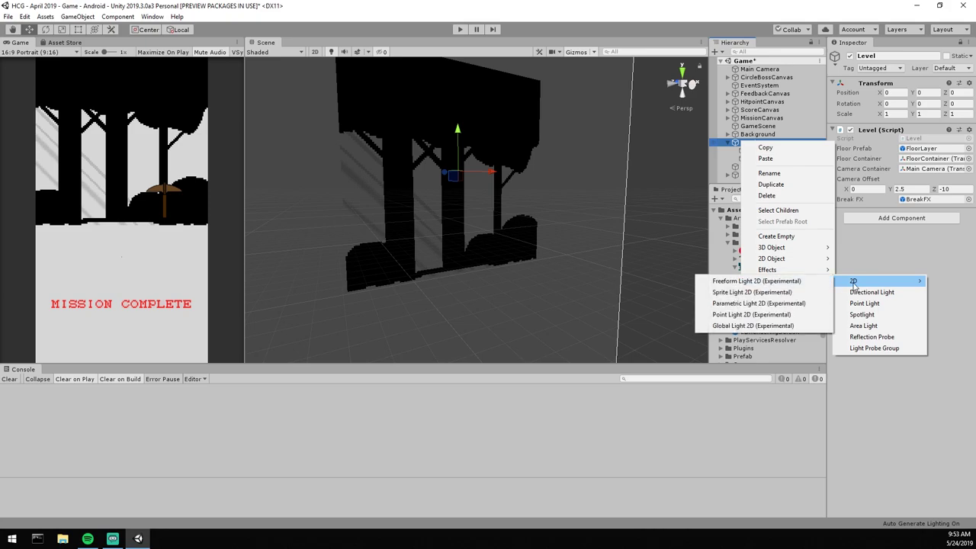
left_click(755, 327)
middle_click(538, 218)
scroll(506, 201, "down", 3)
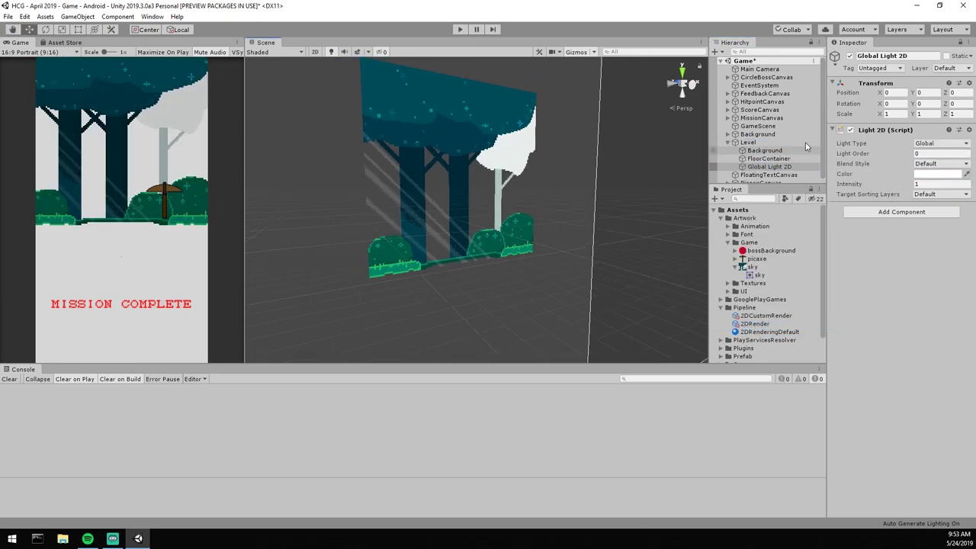
Step: Move the Global Light 2D along its depth axis to about Z 10.09
double_click(772, 167)
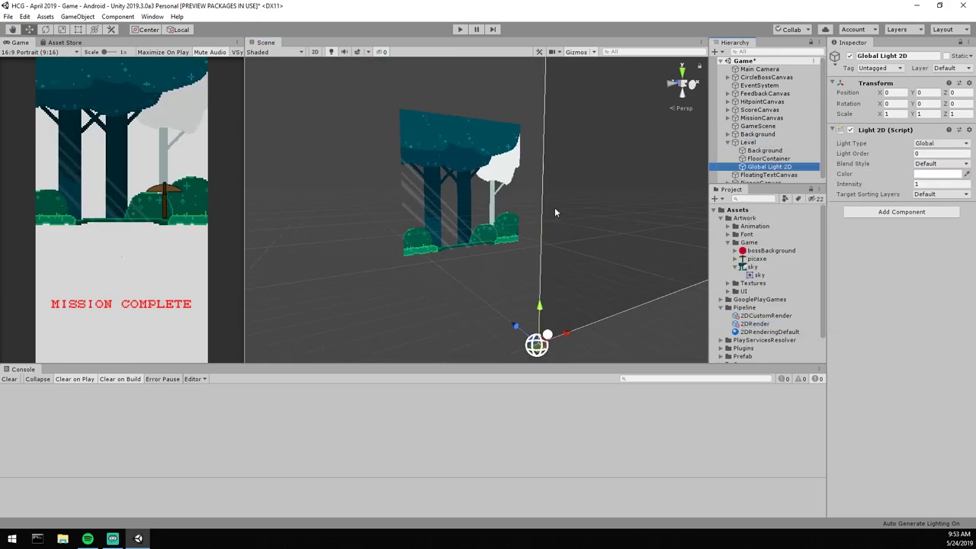
scroll(528, 282, "up", 1)
left_click_drag(524, 315, 455, 196)
key("ctrl+z")
left_click_drag(506, 303, 342, 223)
scroll(342, 223, "up", 6)
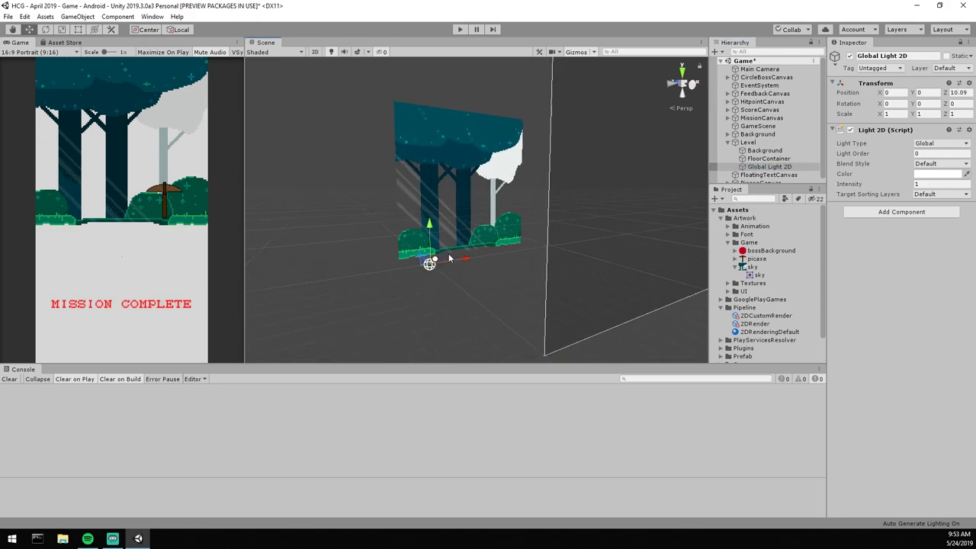
Step: Try rotating the Global Light 2D and undo the rotation
key("e")
left_click_drag(439, 262, 460, 259)
key("ctrl+z")
key("ctrl+z")
key("w")
scroll(455, 263, "up", 3)
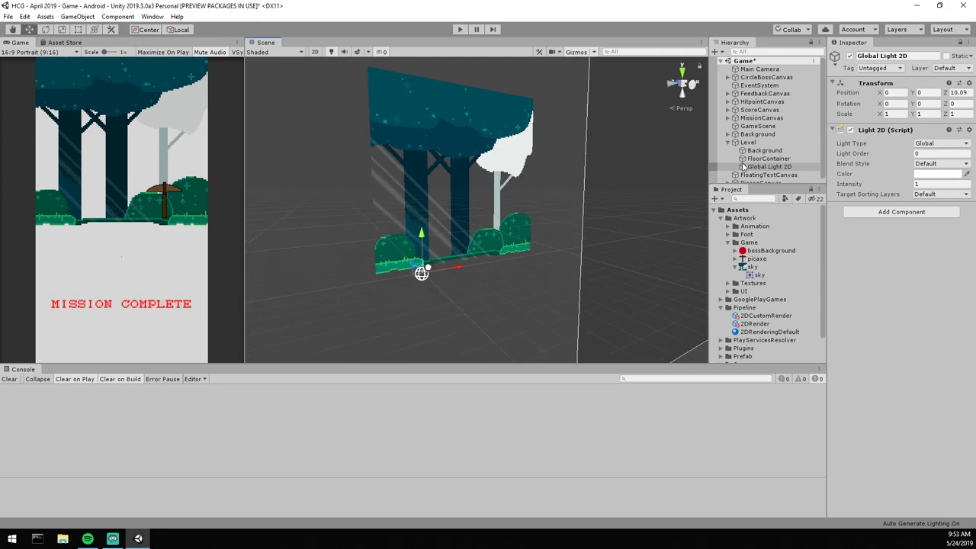
Step: Delete the Global Light 2D and add an experimental Point Light 2D under Level instead
left_click(770, 166)
key("Delete")
right_click(771, 142)
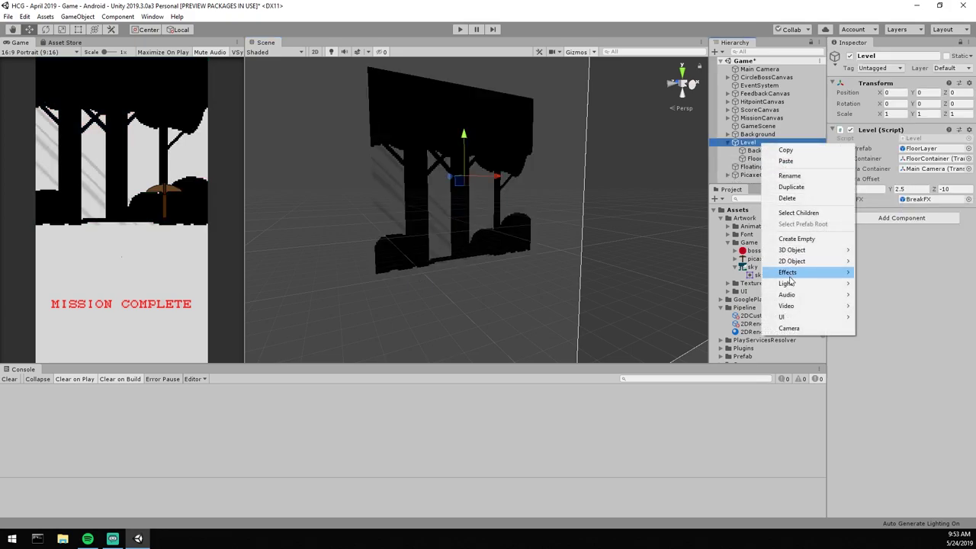
mouse_move(804, 267)
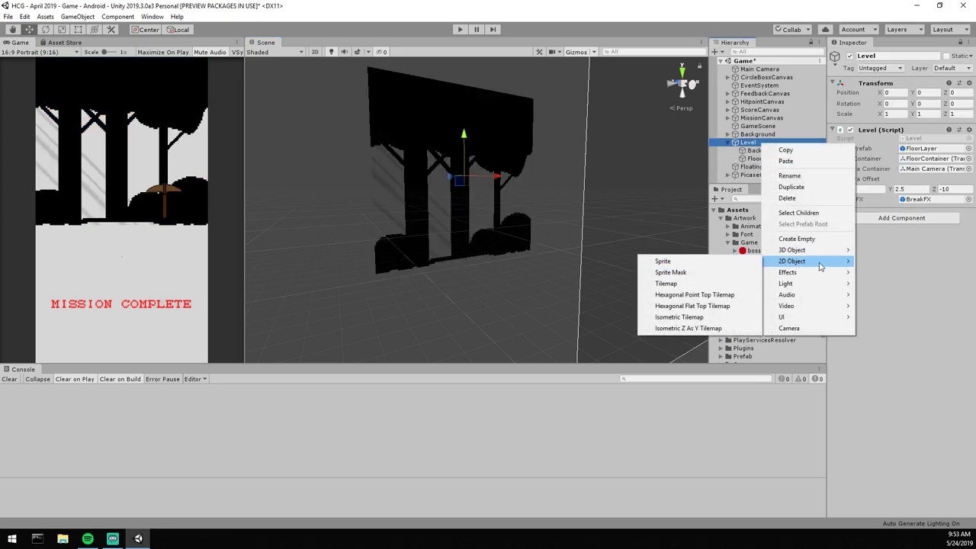
mouse_move(808, 284)
mouse_move(896, 288)
left_click(772, 317)
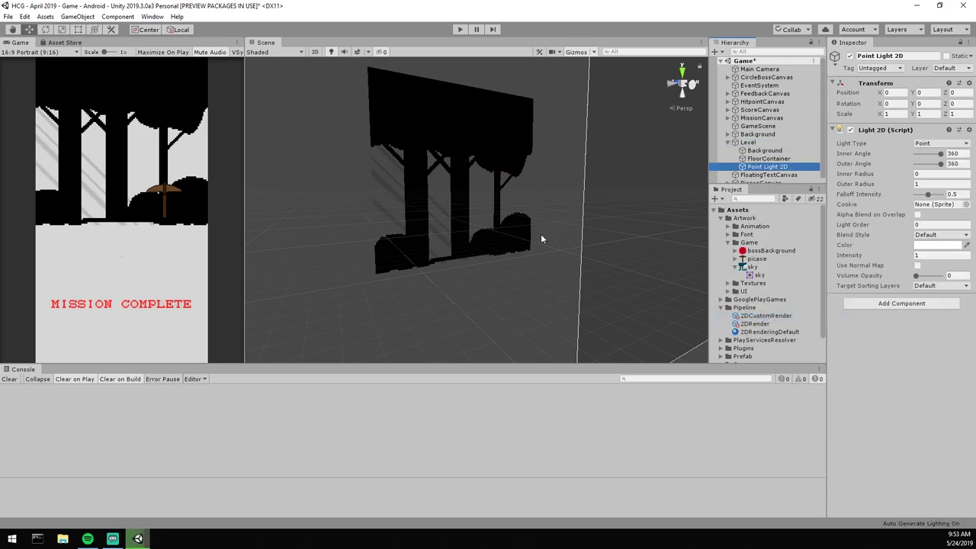
Step: Move the Point Light 2D near the lower part of the background sprite, at about X 0.6, Y 1.59, Z 6.95
double_click(782, 167)
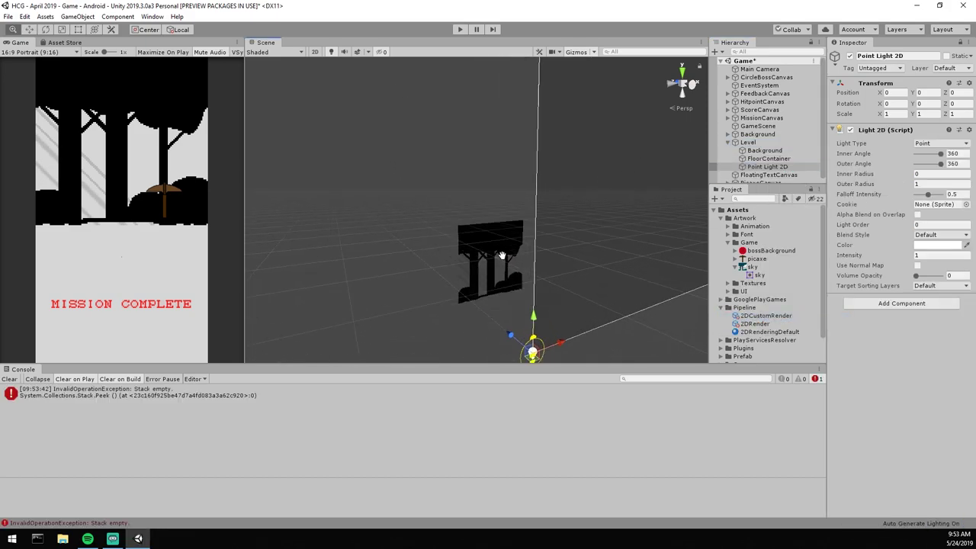
right_click_drag(508, 281, 574, 343)
scroll(517, 285, "up", 4)
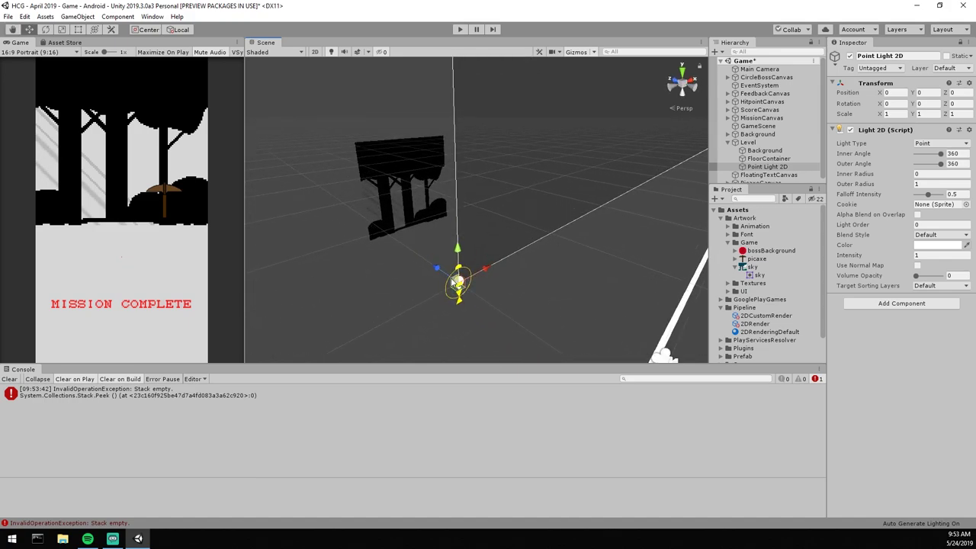
left_click_drag(504, 190, 494, 233)
middle_click_drag(523, 253, 521, 299)
right_click_drag(521, 299, 368, 283)
middle_click_drag(580, 217, 471, 177)
left_click_drag(504, 236, 519, 239)
right_click_drag(519, 239, 514, 238)
middle_click_drag(480, 252, 507, 262)
left_click_drag(507, 262, 566, 270, "alt")
middle_click_drag(454, 240, 540, 261)
left_click_drag(540, 261, 632, 257, "alt")
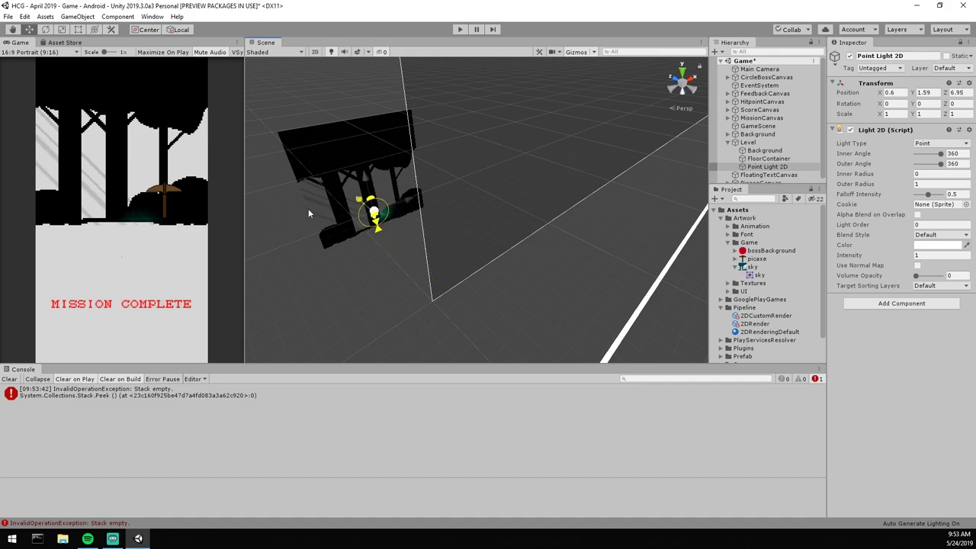
Step: Move the Point Light 2D in front of the background sprite to about Y 2.73, Z 5.18 and widen the Game view
left_click_drag(308, 209, 333, 213)
scroll(409, 219, "up", 3)
key("f")
scroll(458, 227, "up", 5)
scroll(498, 234, "up", 5)
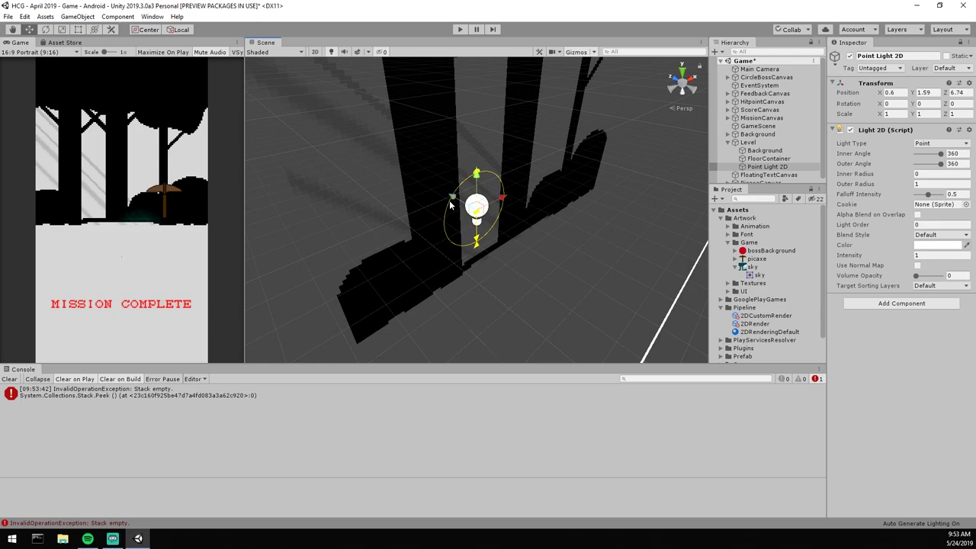
left_click_drag(536, 211, 532, 174)
scroll(490, 215, "up", 5)
right_click_drag(489, 216, 535, 200)
middle_click_drag(536, 200, 671, 224)
left_click_drag(668, 222, 316, 211, "alt")
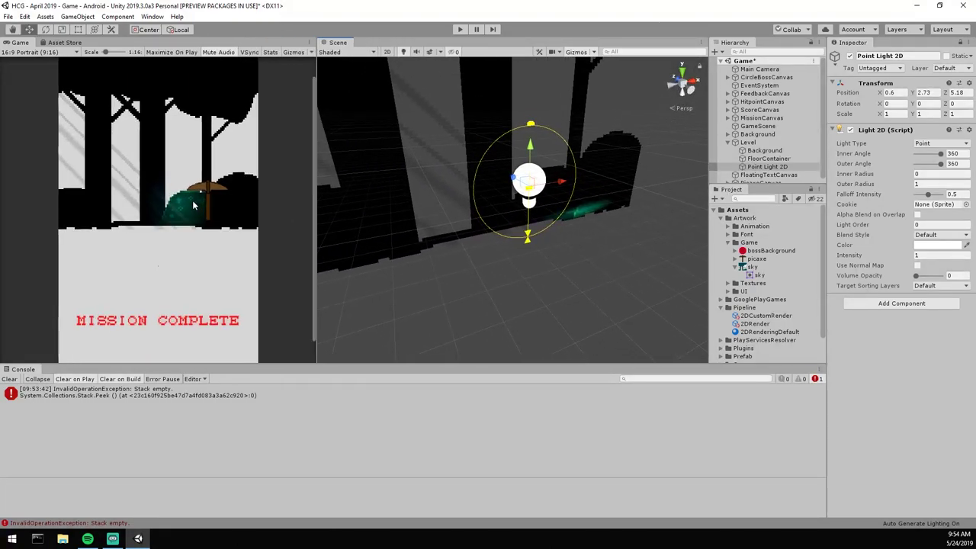
Step: Move the Point Light 2D over the bush behind the pickaxe, at about X 1.757, Y 2.779, and make the Game view taller
left_click_drag(564, 182, 599, 177)
mouse_move(577, 140)
left_mouse_down()
mouse_move(577, 129)
mouse_move(581, 137)
left_mouse_up()
left_click_drag(610, 169, 612, 176)
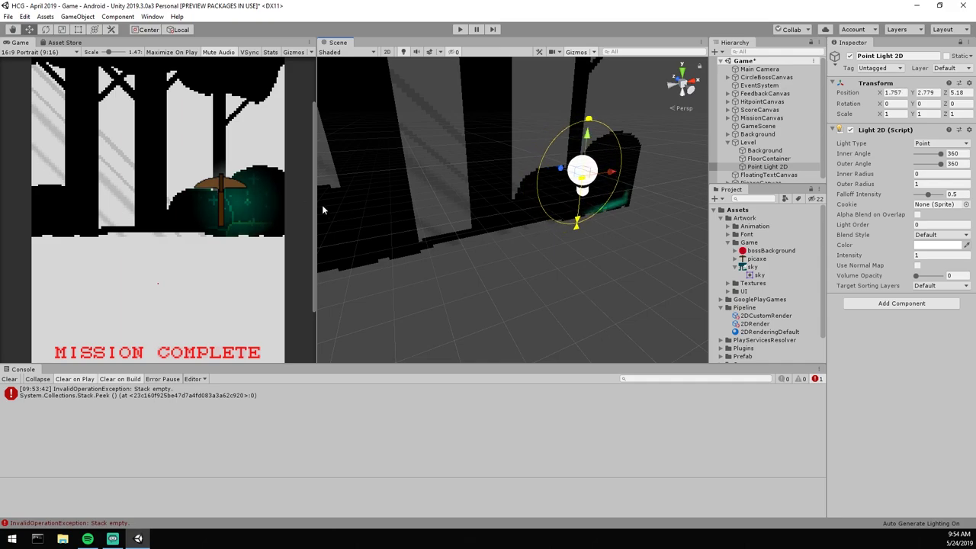
left_click_drag(283, 366, 254, 427)
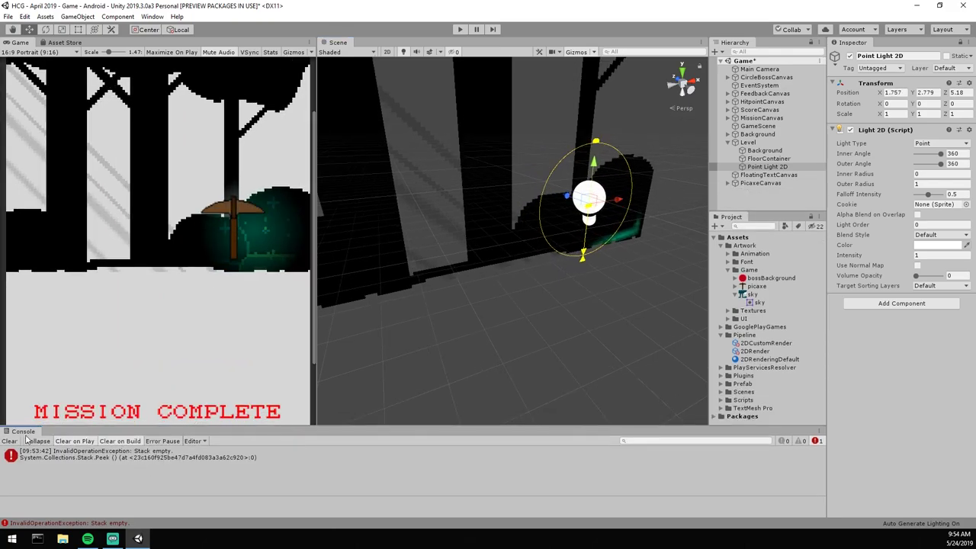
scroll(194, 228, "down", 4)
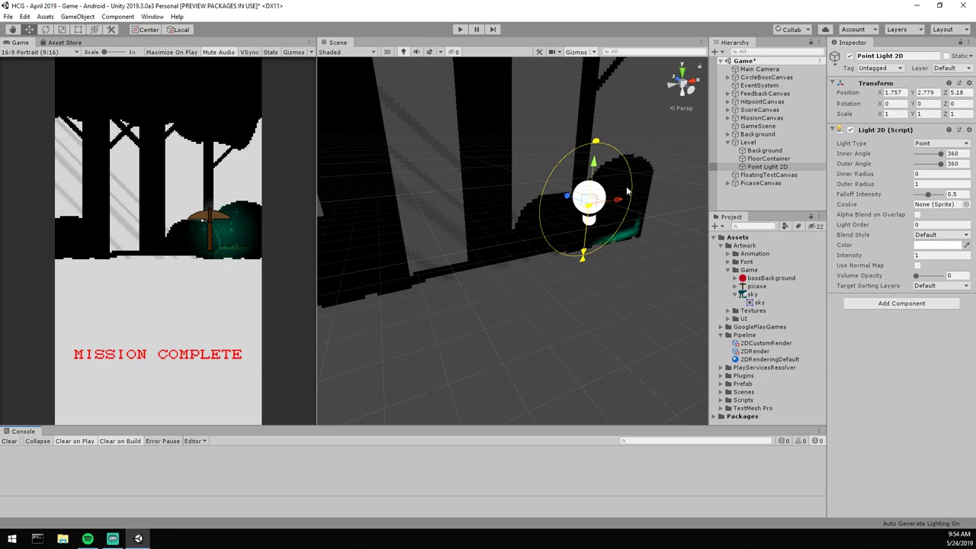
Step: Change the light's type to Freeform and move it to about X 1.22, Y 4.27
left_click(941, 143)
left_click(934, 153)
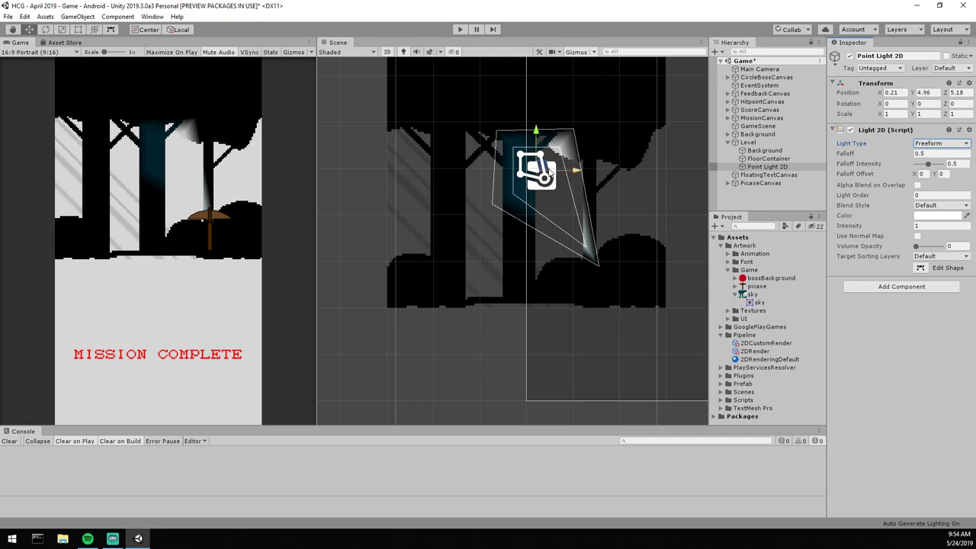
left_click_drag(548, 172, 361, 314)
Step: Edit the freeform light's shape, moving its corners to span from the upper-left trees down to below the ground line
left_click(921, 269)
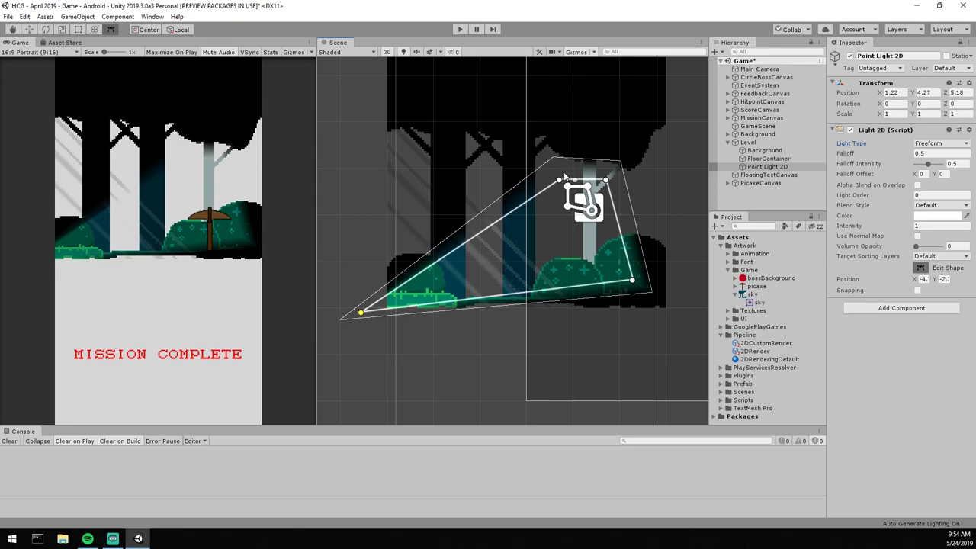
left_click_drag(560, 181, 343, 85)
left_click_drag(361, 314, 377, 211)
left_click_drag(639, 280, 517, 351)
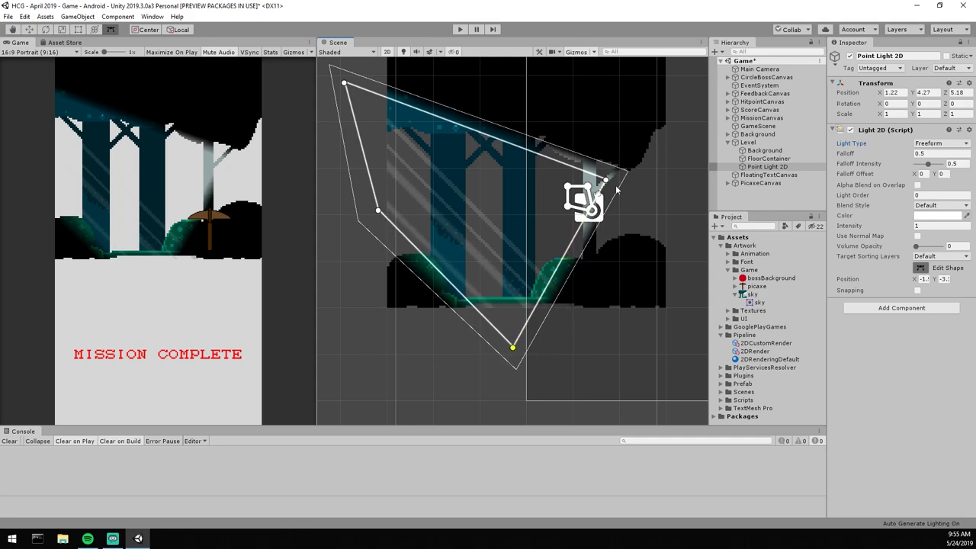
left_click_drag(617, 180, 625, 336)
middle_click_drag(411, 145, 416, 224)
left_click_drag(525, 370, 518, 356)
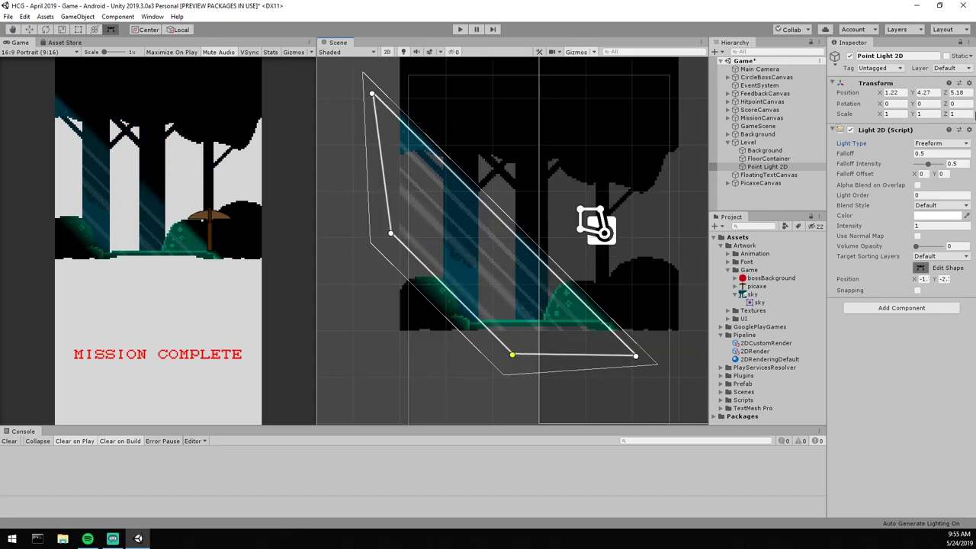
Step: Try the Sprite, Point and Global light types on the Point Light 2D
left_click(942, 144)
left_click(926, 176)
left_click(938, 144)
left_click(926, 188)
left_click(940, 144)
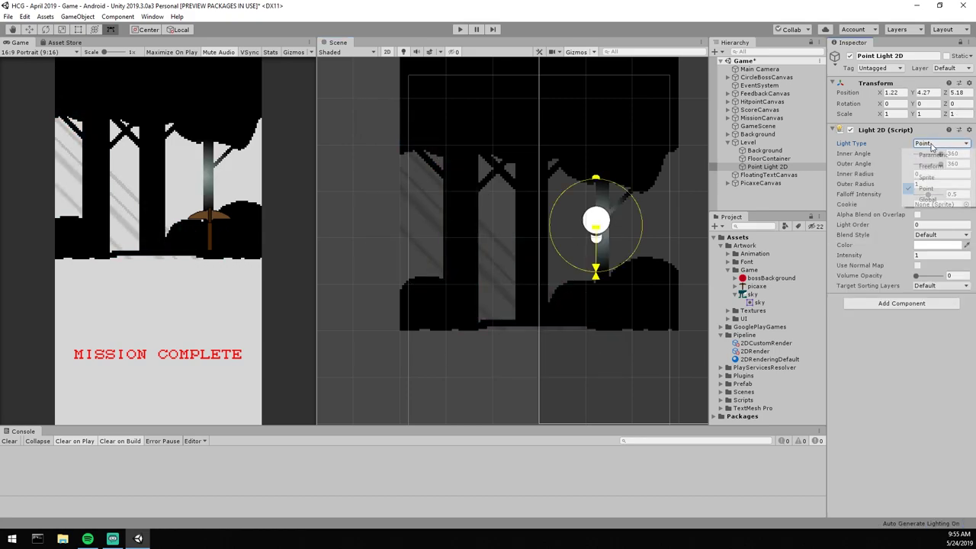
left_click(928, 200)
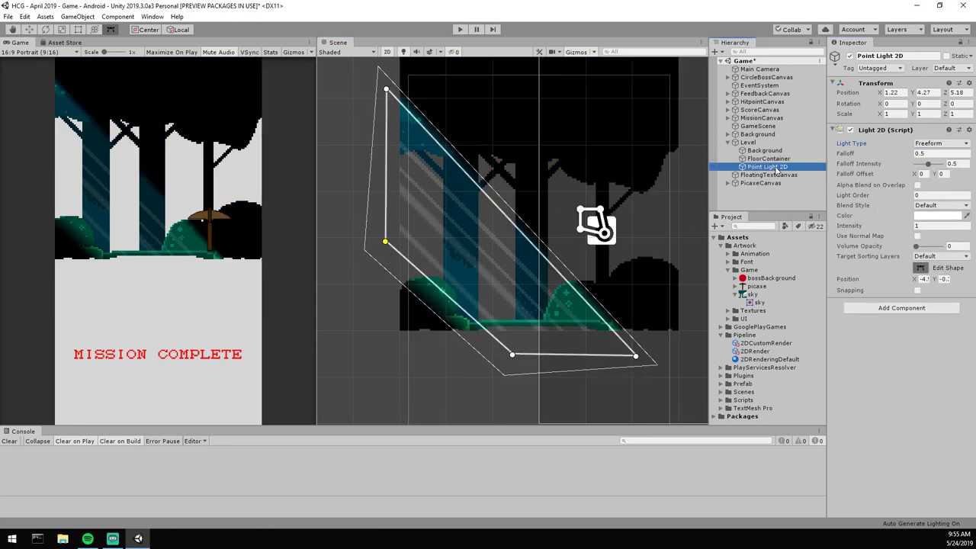
Step: Add a Global Light 2D as a child of Level, leaving the Point Light 2D selected
right_click(760, 143)
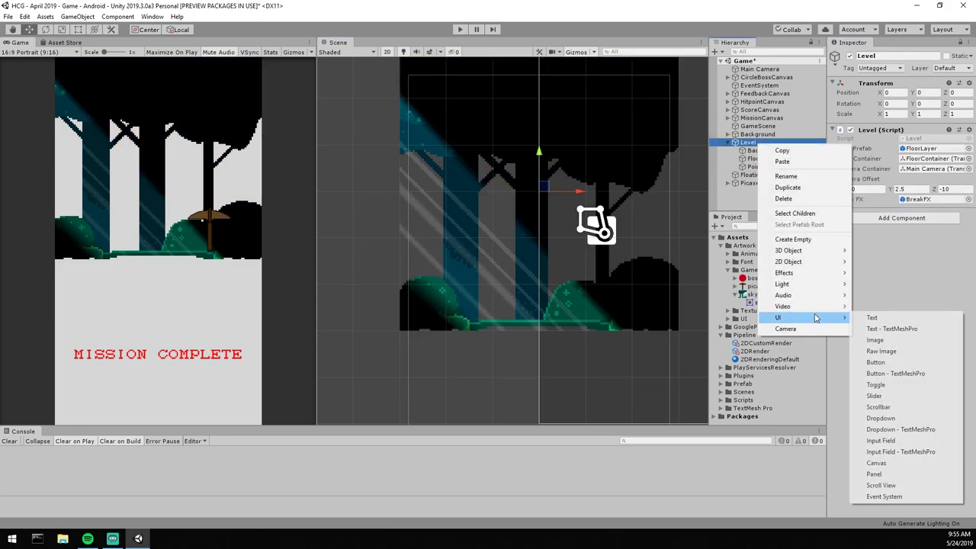
mouse_move(814, 286)
mouse_move(877, 283)
left_click(762, 329)
scroll(534, 275, "down", 1)
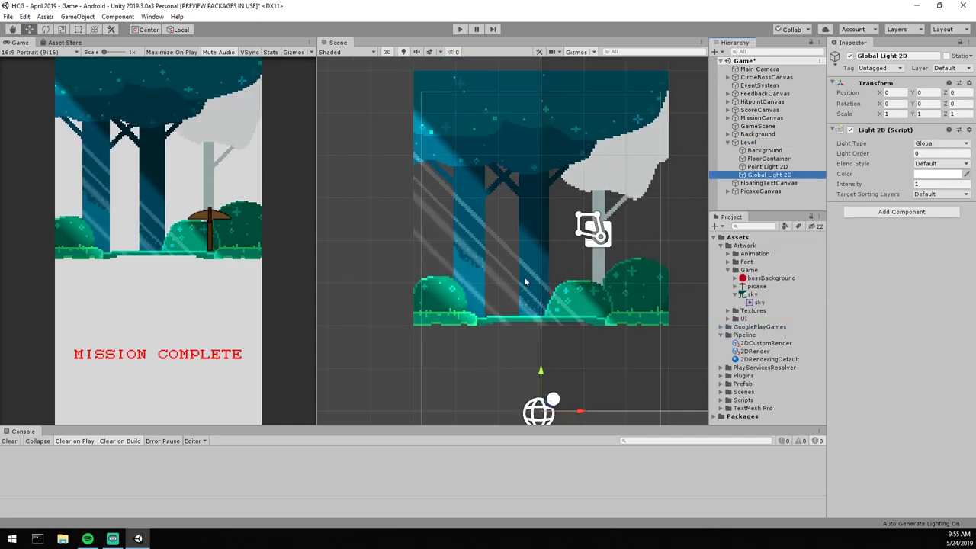
left_click(767, 166)
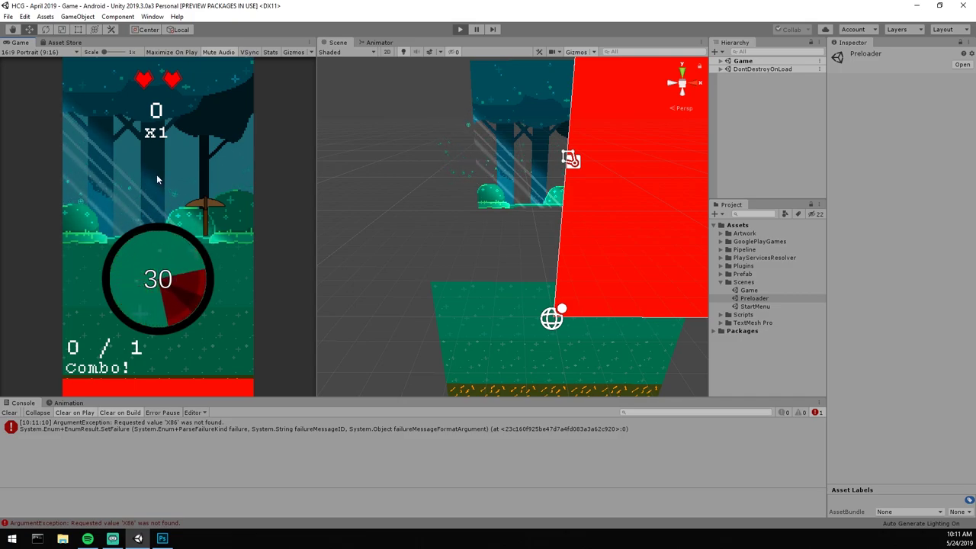
Step: Select the Particles system floating around the background trees and examine its settings down to the 2DRenderingDefault material
middle_click_drag(534, 221, 495, 235)
scroll(495, 236, "up", 5)
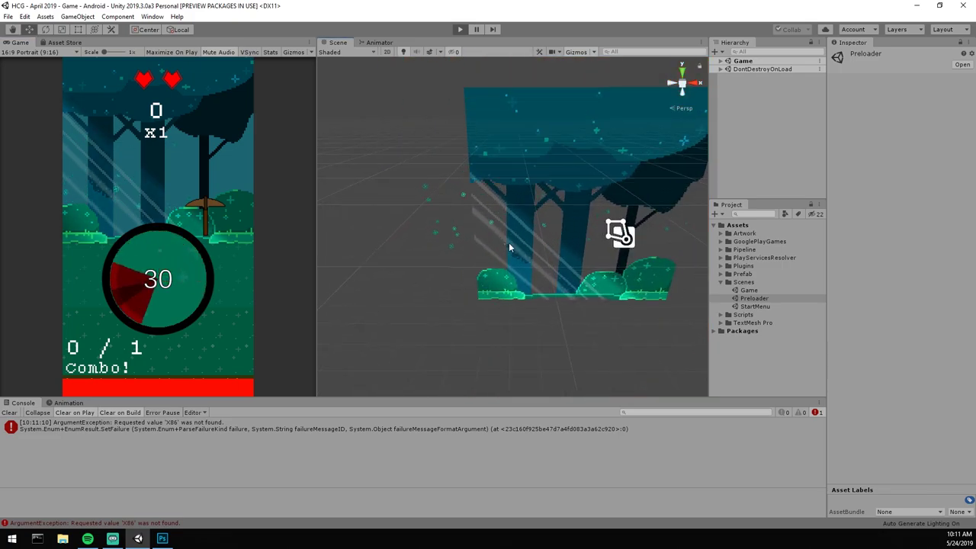
right_click_drag(510, 243, 527, 245)
scroll(528, 245, "up", 3)
middle_click_drag(515, 244, 505, 228)
scroll(505, 228, "up", 6)
right_click_drag(504, 228, 413, 211)
left_click(432, 233)
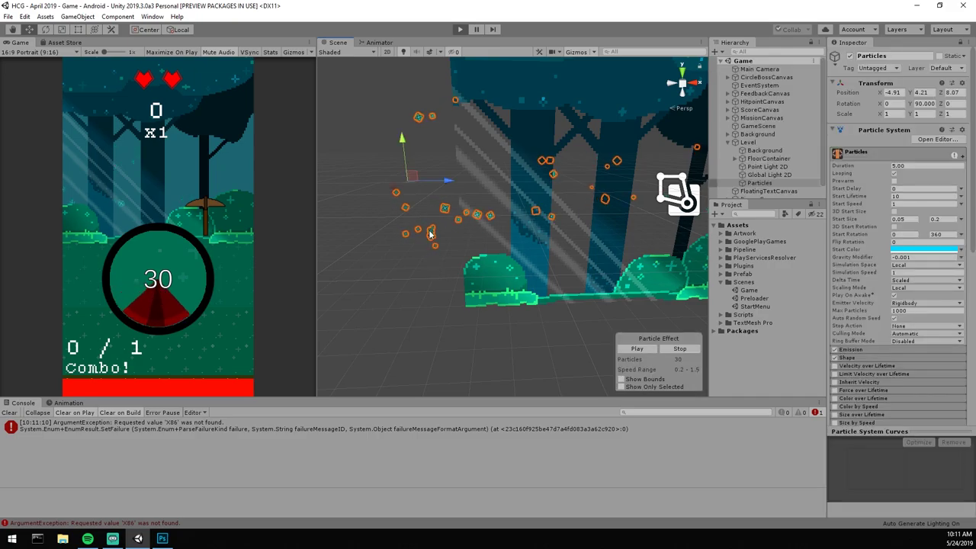
left_click(879, 152)
scroll(877, 221, "down", 4)
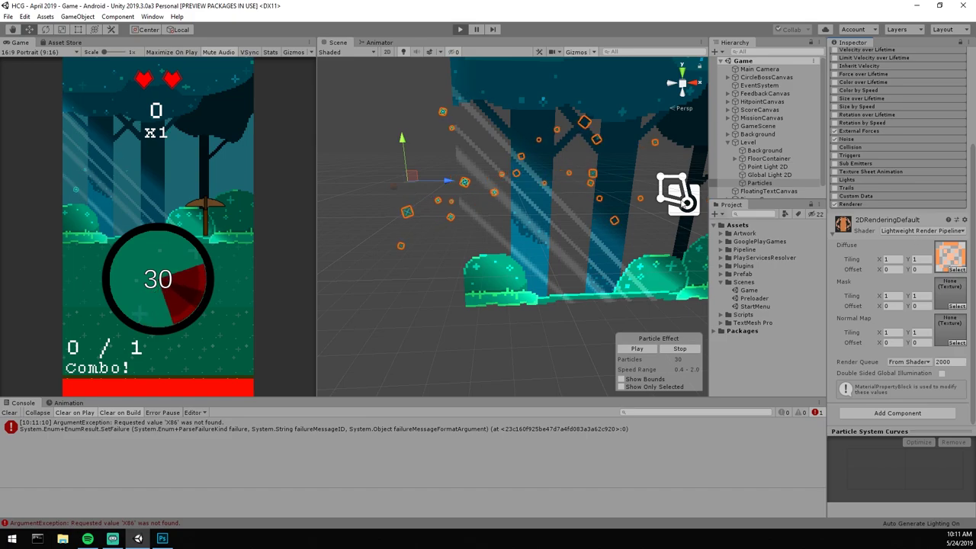
Step: Move the Particles emitter farther out in front of the background sprite and along its Z axis toward the trees
scroll(578, 169, "up", 6)
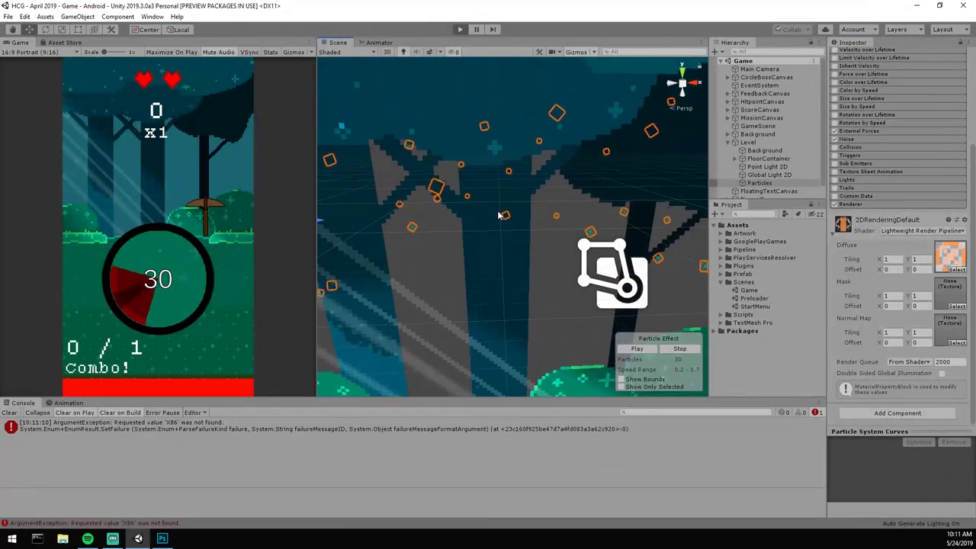
middle_click_drag(495, 192, 493, 142)
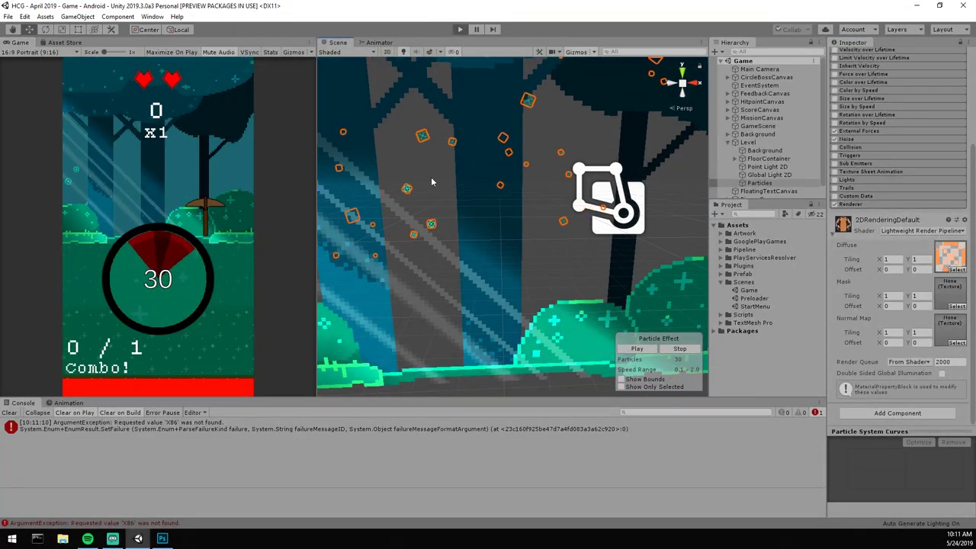
left_click_drag(432, 181, 461, 208, "alt")
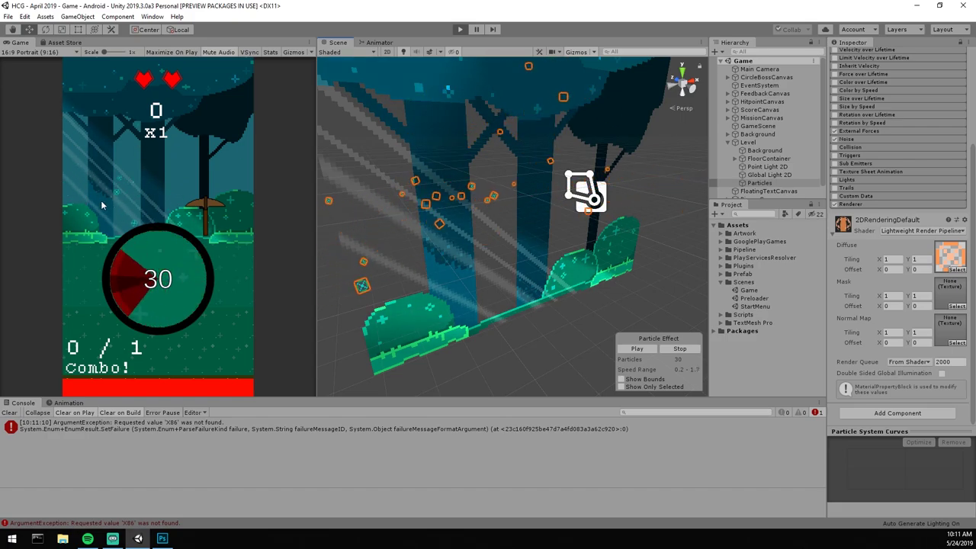
middle_click_drag(328, 229, 470, 239)
scroll(374, 211, "down", 4)
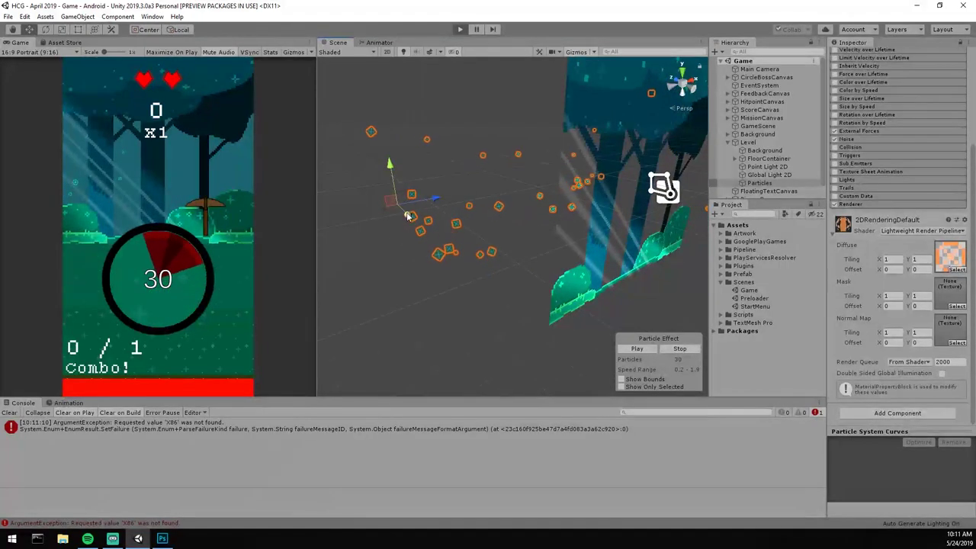
left_click_drag(407, 215, 423, 230)
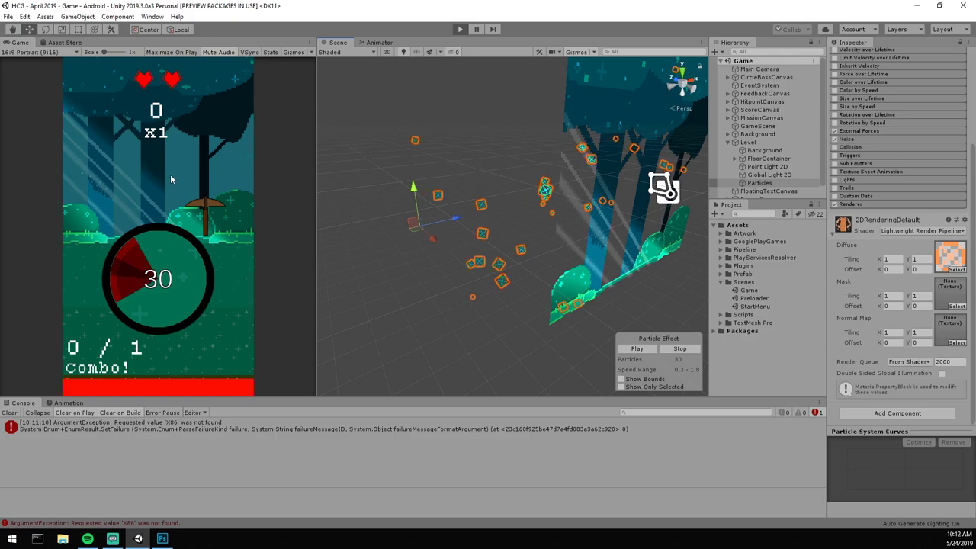
middle_click_drag(504, 234, 362, 252)
right_click_drag(518, 211, 500, 216)
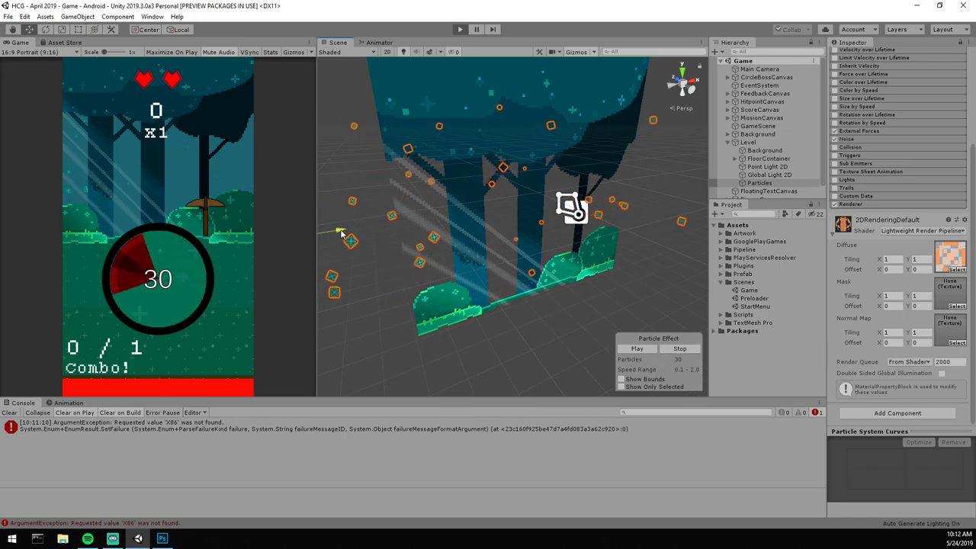
left_click_drag(343, 234, 390, 223)
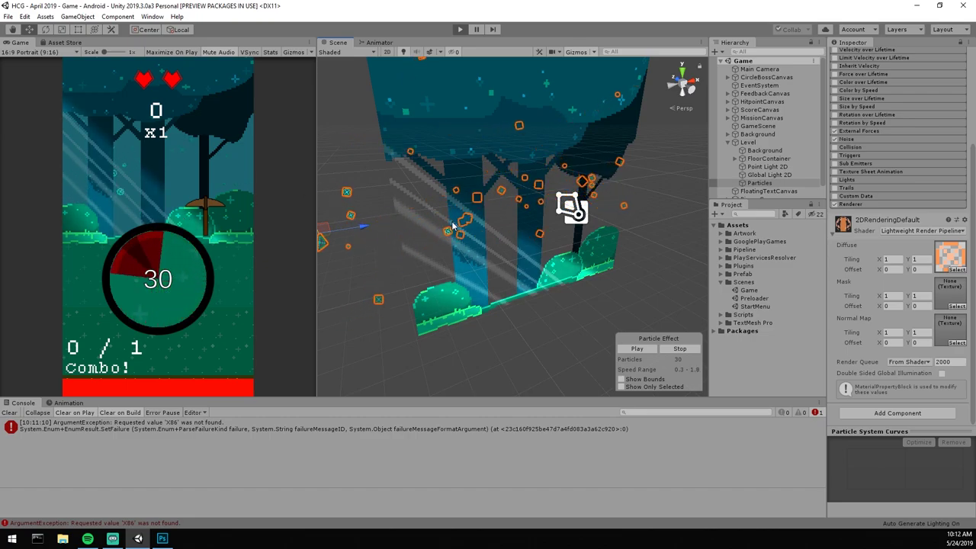
Step: Try textures 4 and gearButton as the Mask of the particles' 2DRenderingDefault material and check the effect in the scene
left_click(957, 306)
left_click(556, 190)
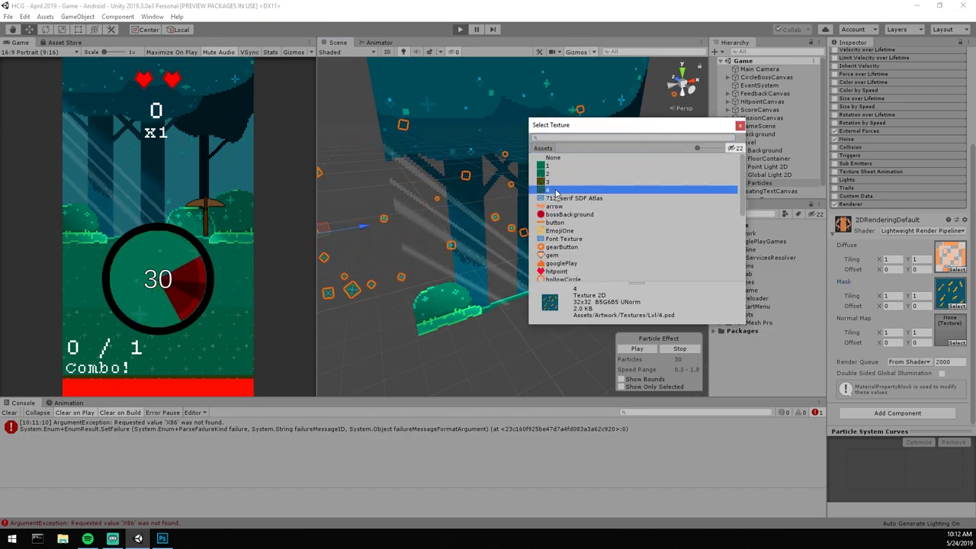
left_click(582, 248)
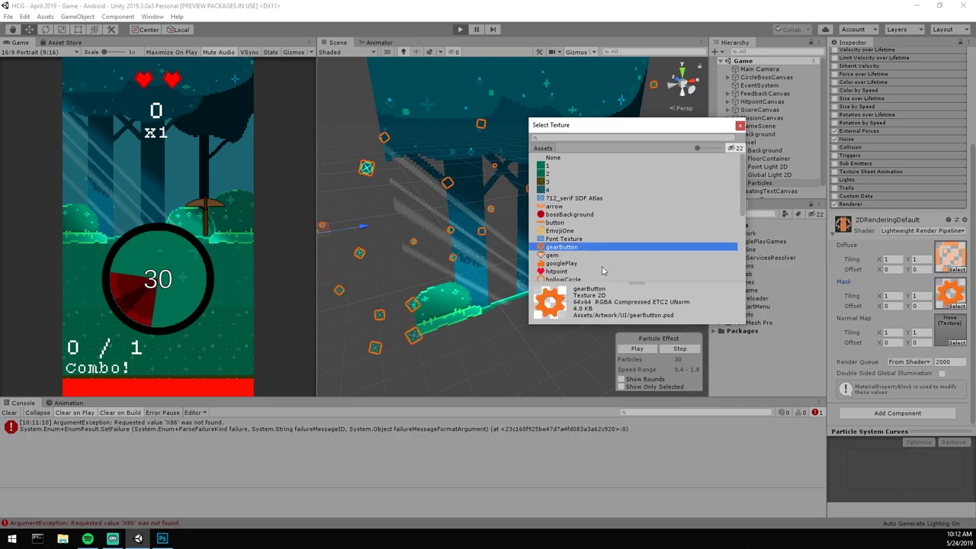
scroll(438, 245, "up", 1)
scroll(418, 240, "up", 1)
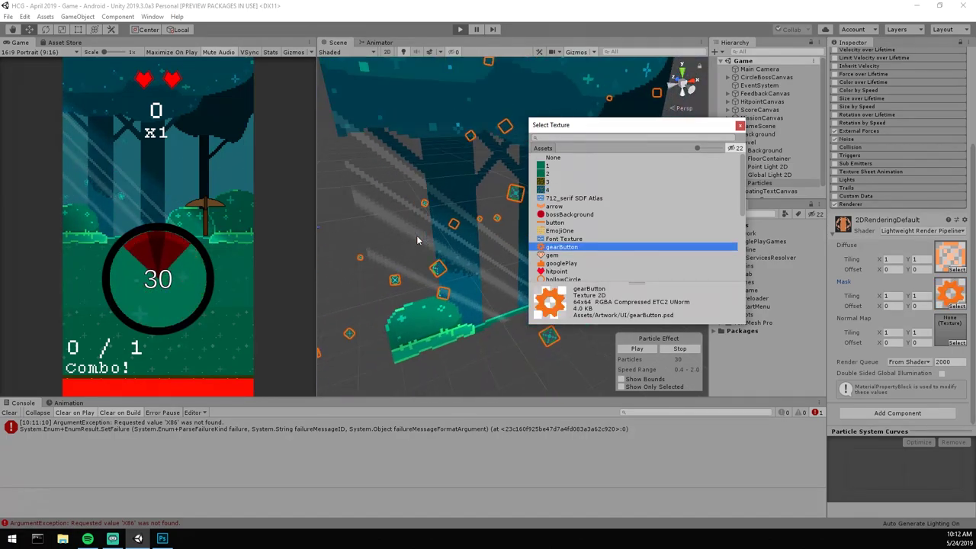
Step: Select the Background sprite and reset its material's Mask texture to None
left_click(417, 240)
left_click(493, 288)
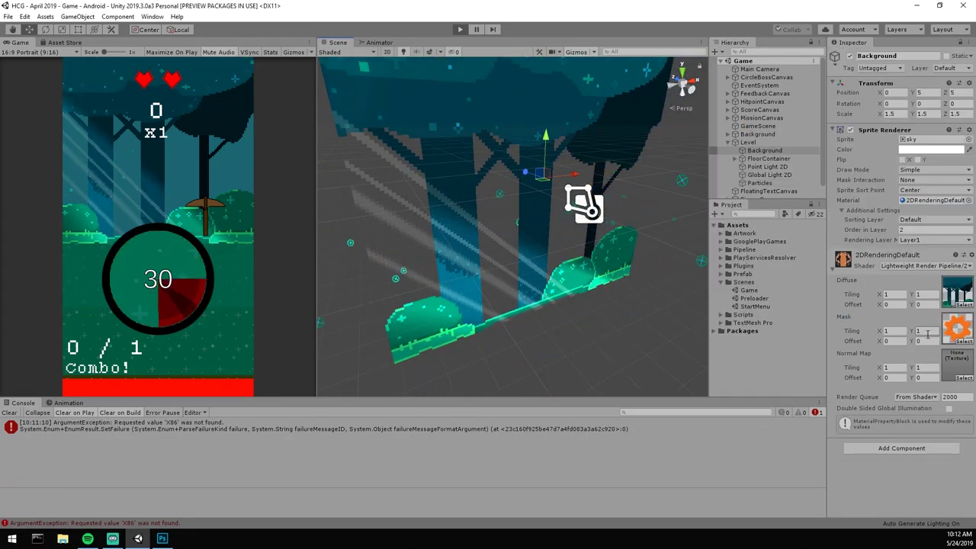
left_click(965, 341)
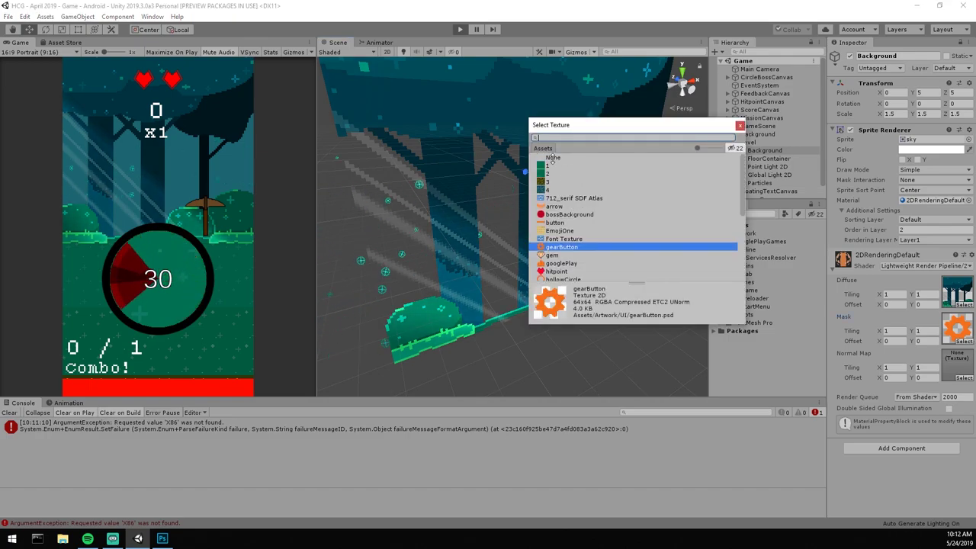
left_click(553, 158)
left_click(739, 125)
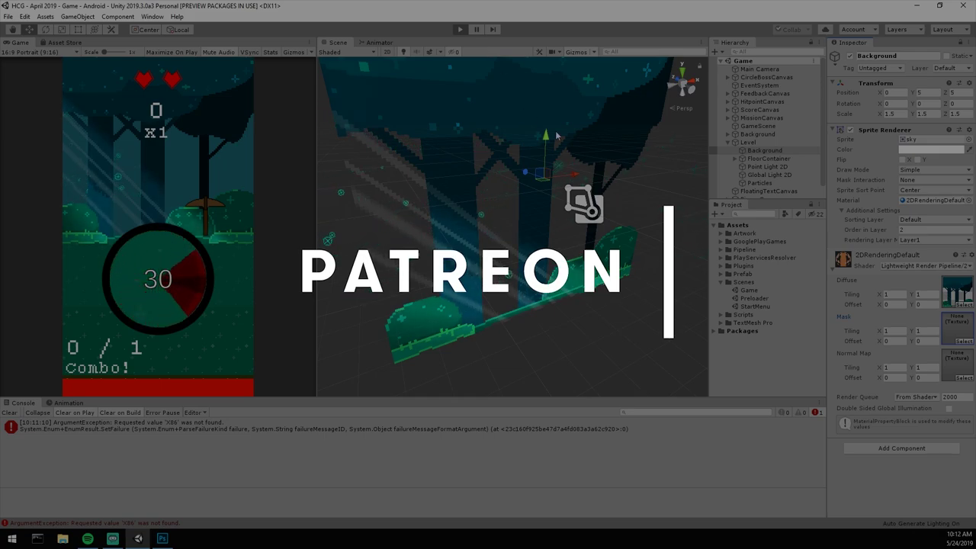
middle_click_drag(566, 139, 614, 169)
scroll(614, 169, "down", 3)
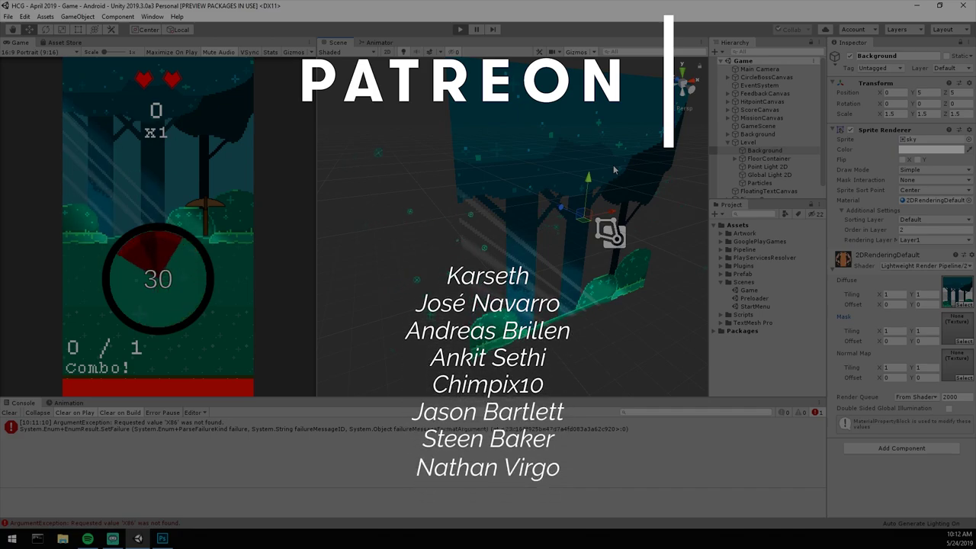
middle_click_drag(611, 161, 512, 184)
middle_click_drag(654, 183, 647, 178)
left_click_drag(647, 178, 606, 176, "alt")
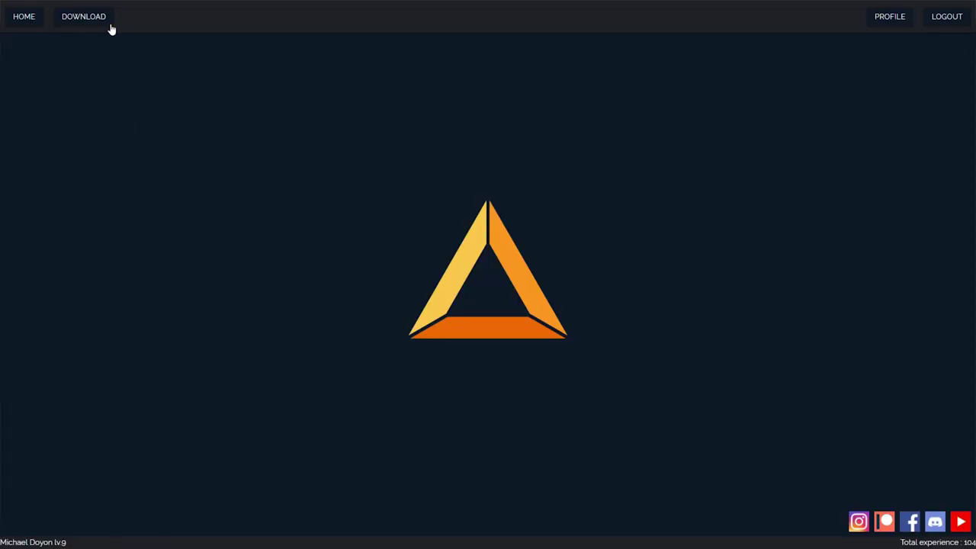
Step: Switch to the Epitome website's downloads, filter the packages by Scripts and open the Virtual Joystick package page
left_click(109, 28)
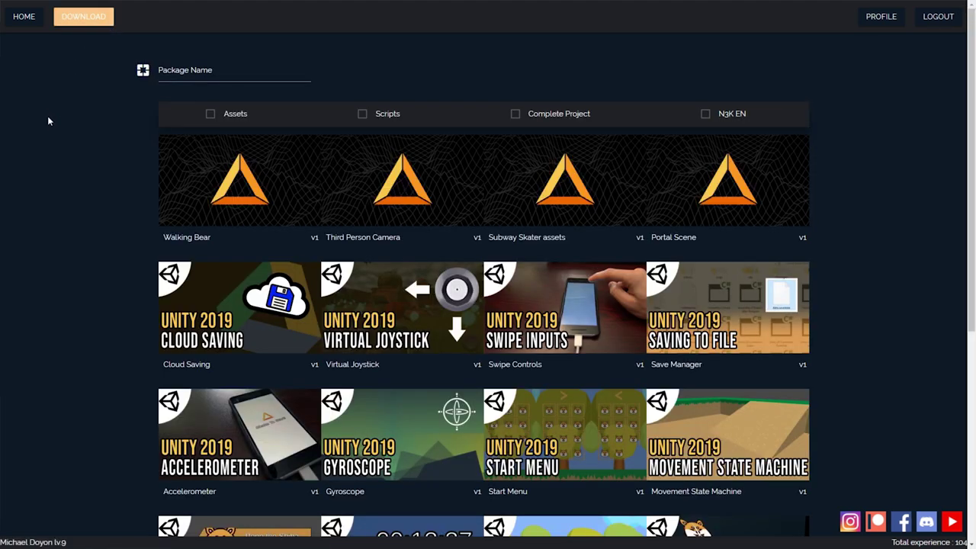
left_click(361, 114)
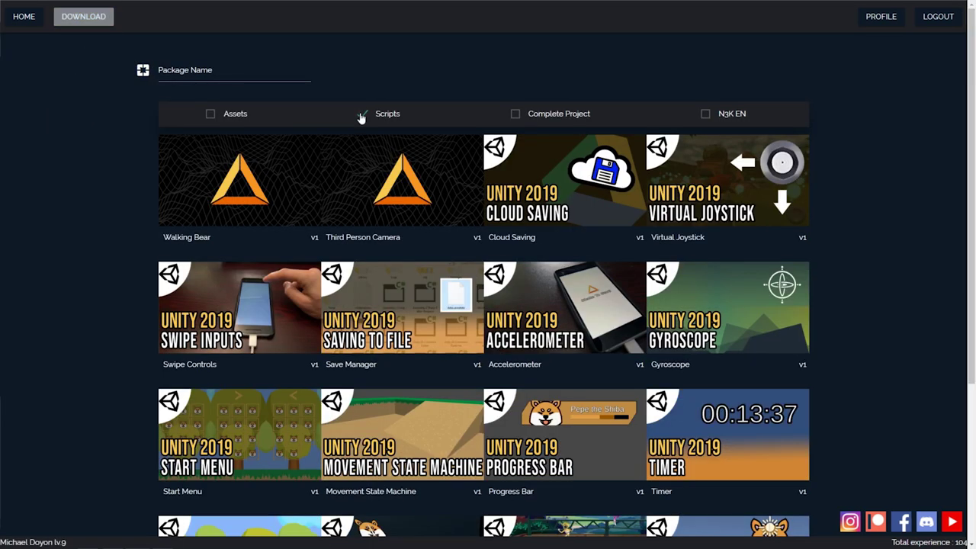
left_click(669, 206)
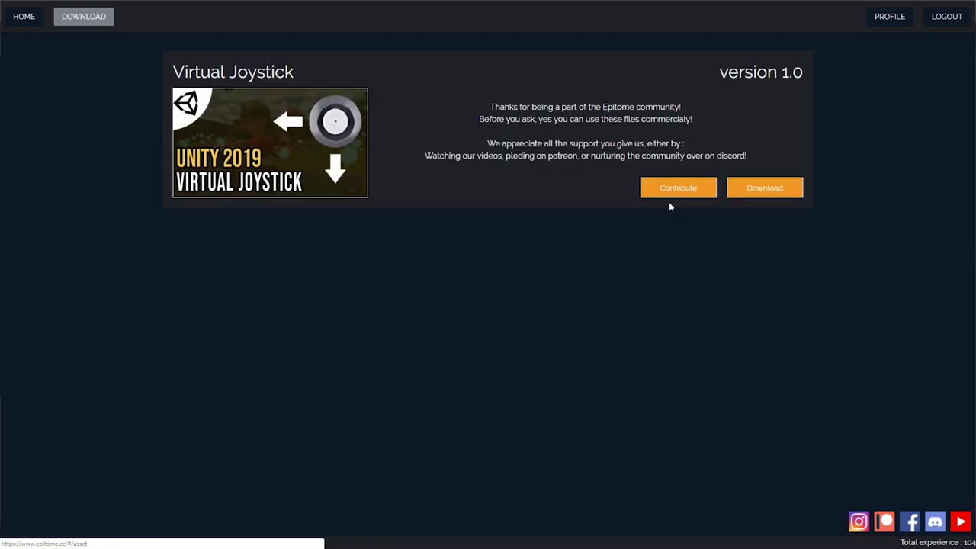